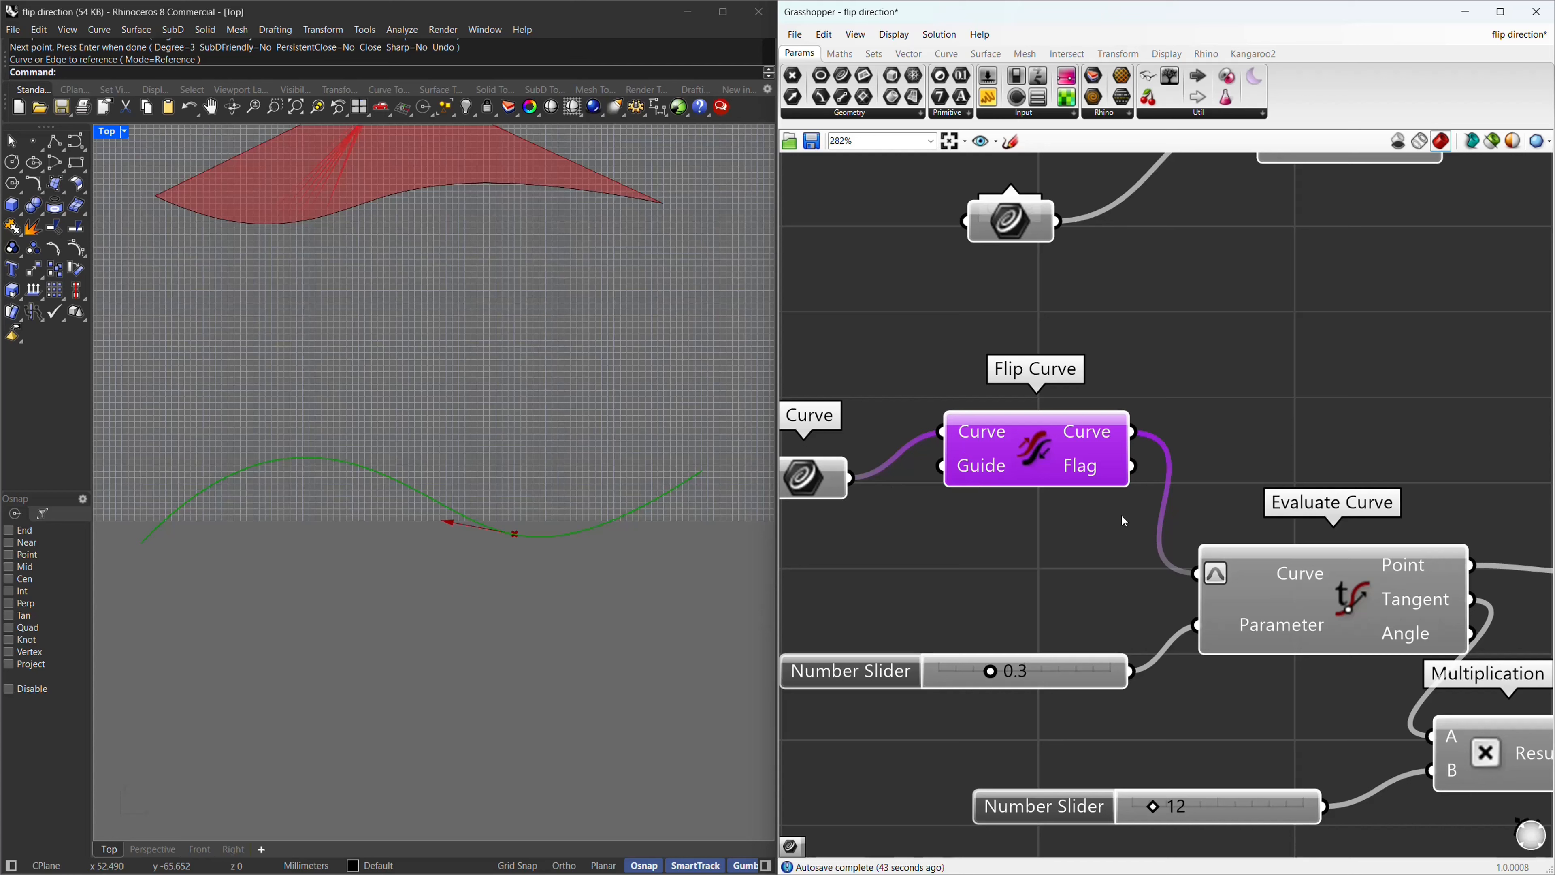
Move the Curve parameter feeding Flip Curve farther up and away from it to free canvas space around it.
{"action": "left_click_drag", "start_coordinate": [995, 672], "coordinate": [954, 673]}
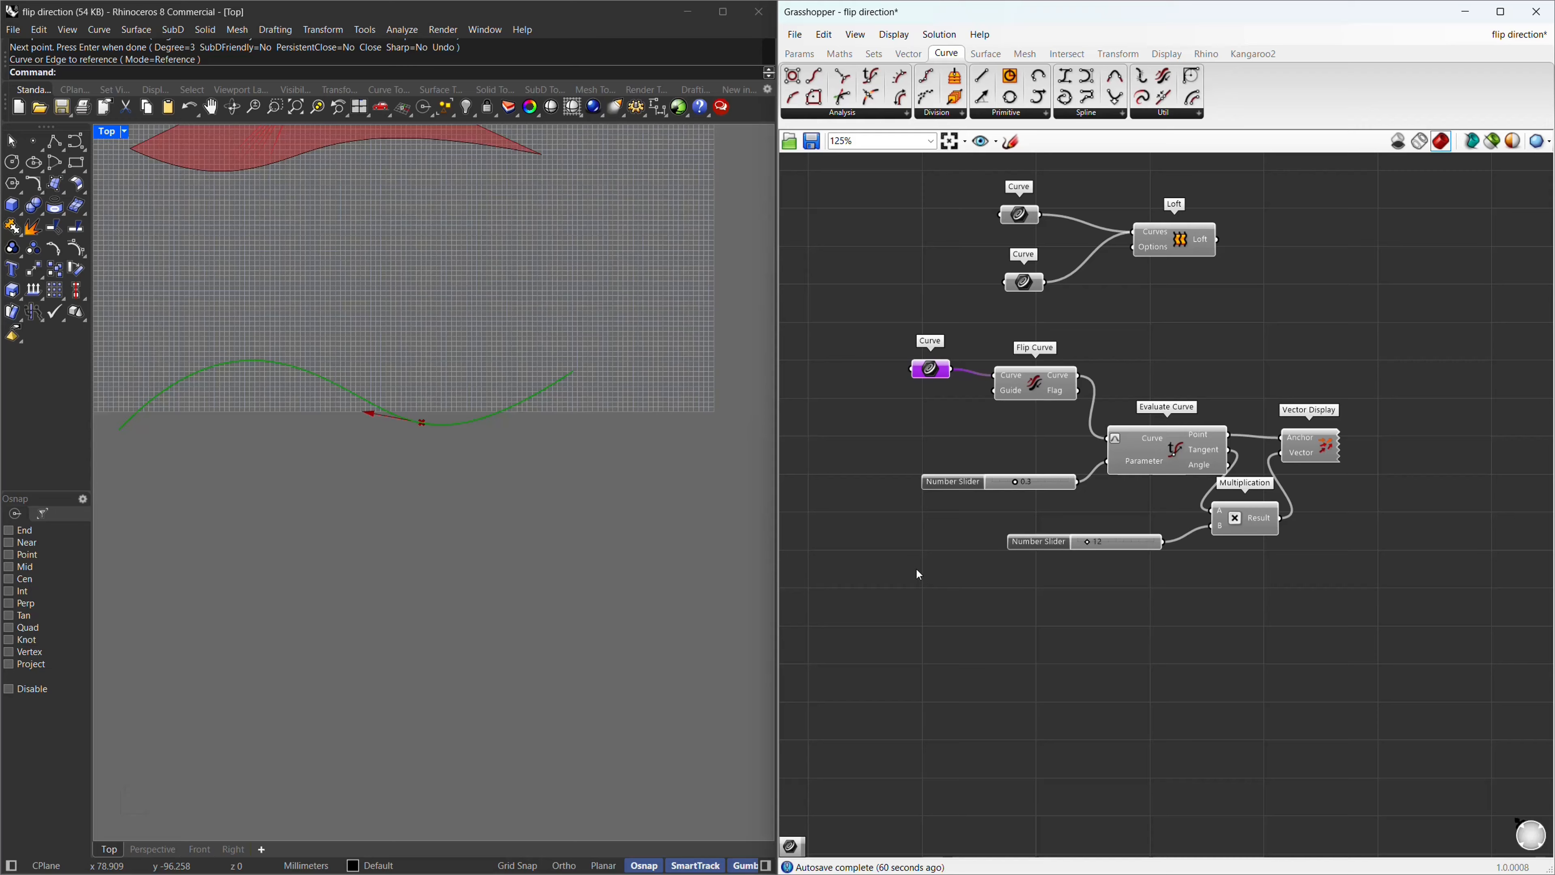
{"action": "scroll", "coordinate": [916, 568], "scroll_direction": "up", "scroll_amount": 2}
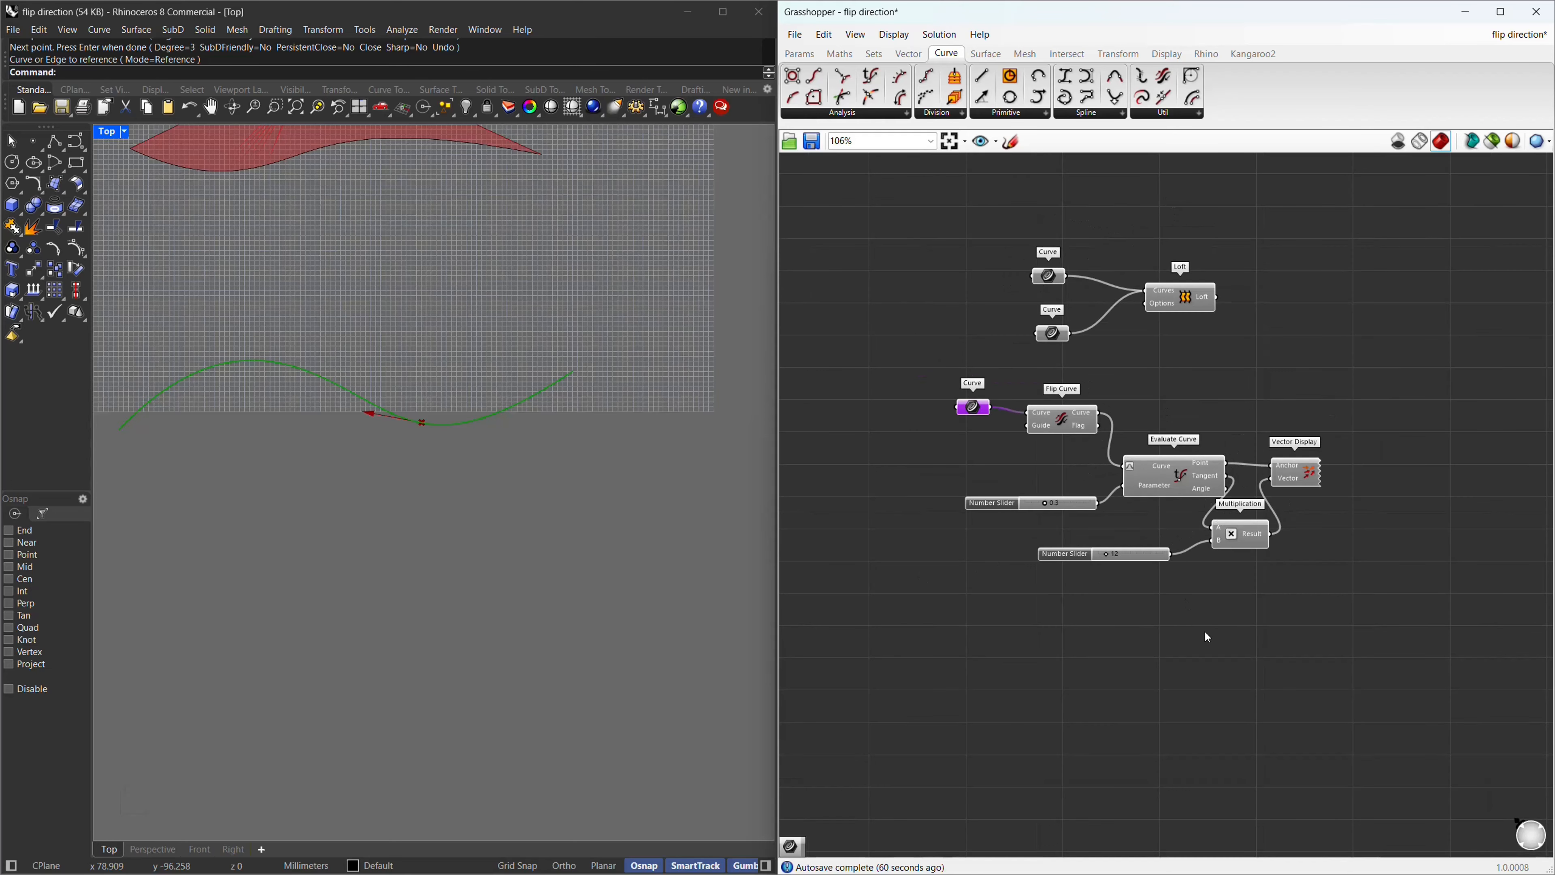
{"action": "scroll", "coordinate": [870, 372], "scroll_direction": "down", "scroll_amount": 1}
{"action": "right_click_drag", "start_coordinate": [869, 372], "coordinate": [951, 434]}
{"action": "scroll", "coordinate": [908, 446], "scroll_direction": "up", "scroll_amount": 2}
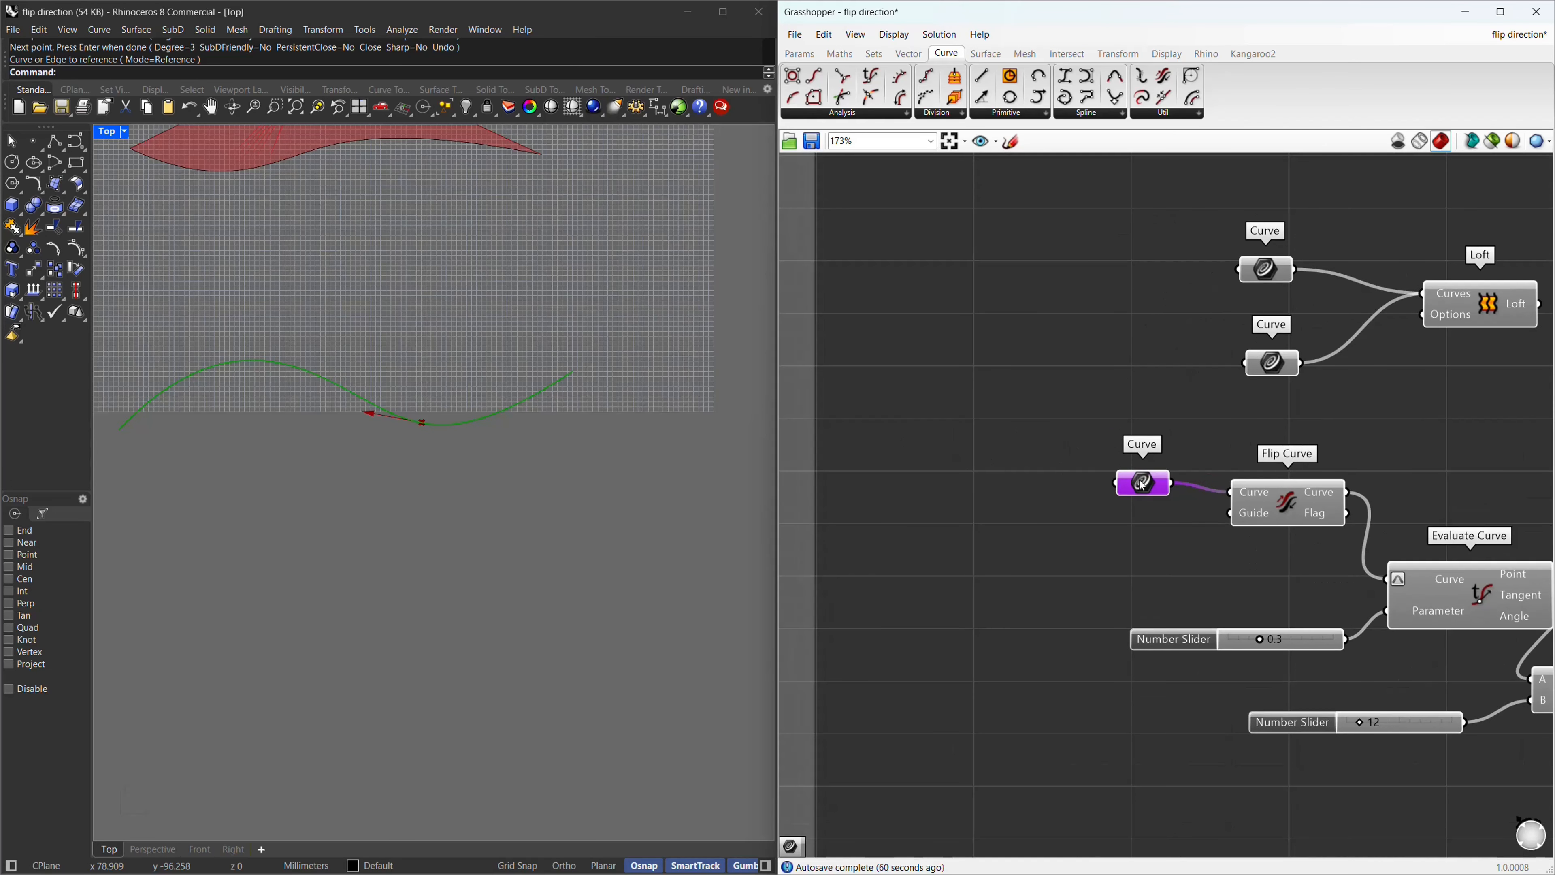
{"action": "left_click_drag", "start_coordinate": [1140, 484], "coordinate": [965, 381]}
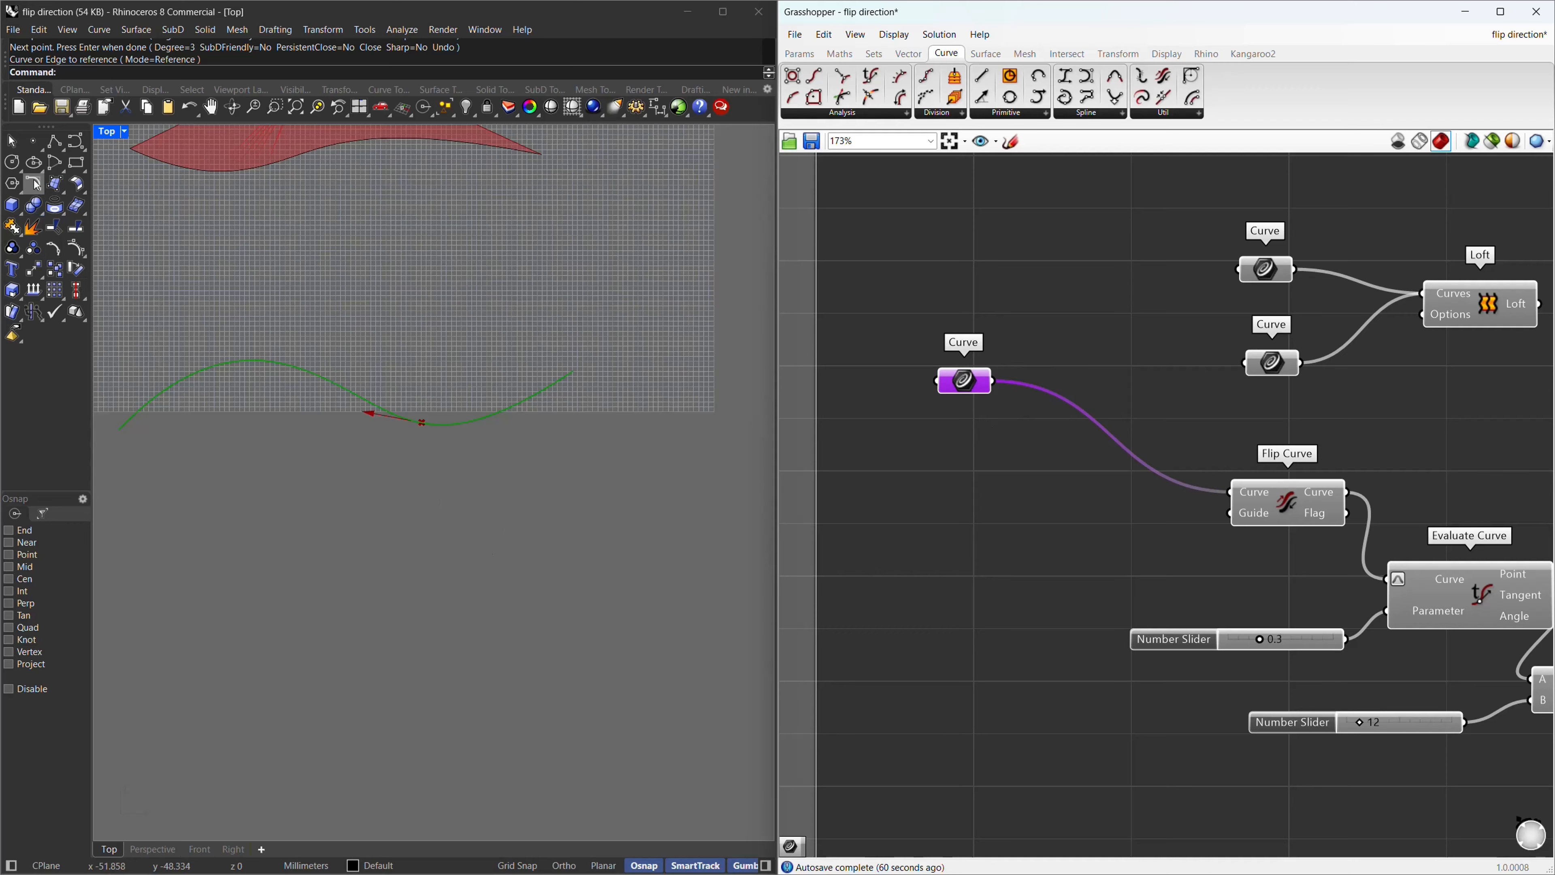
Draw a gently wavy four-point control-point curve from left to right in the Rhino Top view, below the green curve.
{"action": "left_click", "coordinate": [55, 141]}
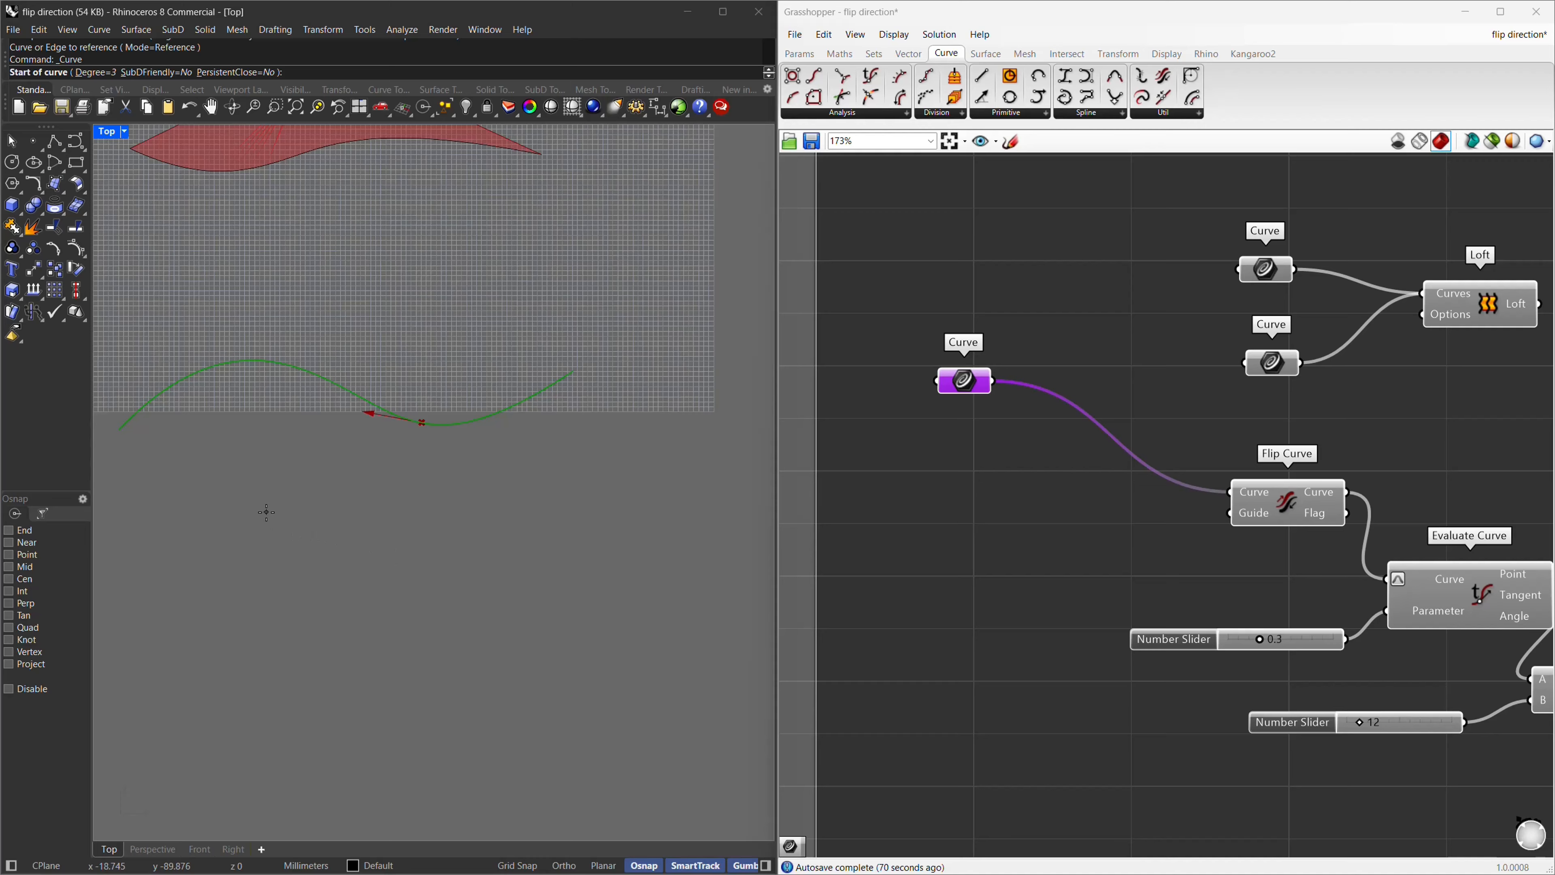
{"action": "left_click", "coordinate": [163, 536]}
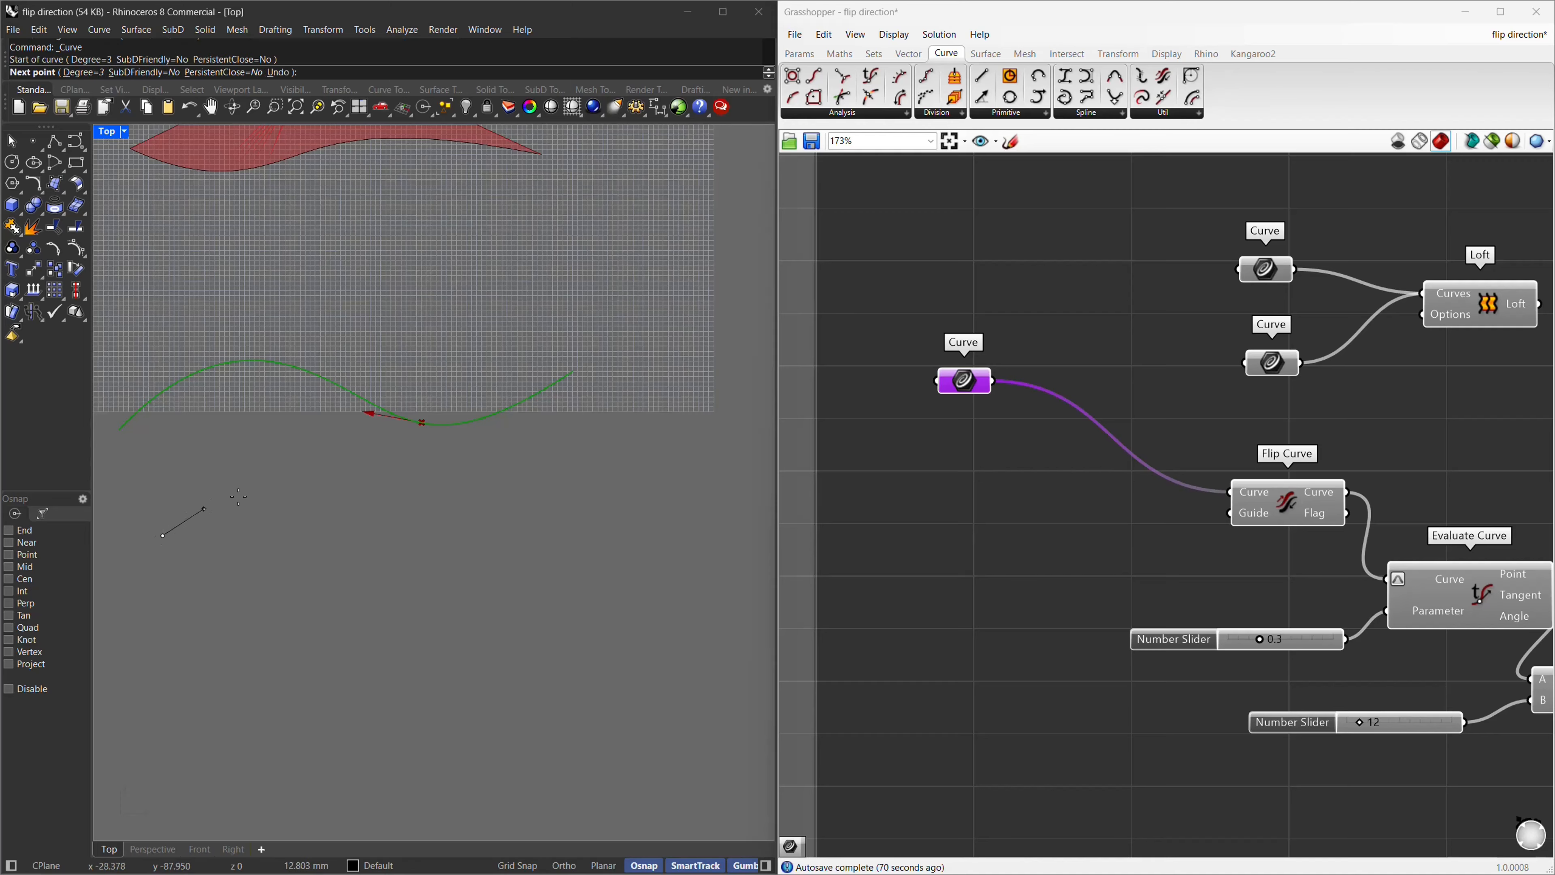
{"action": "left_click", "coordinate": [279, 490]}
{"action": "left_click", "coordinate": [429, 525]}
{"action": "left_click", "coordinate": [619, 489]}
{"action": "key", "text": "Return"}
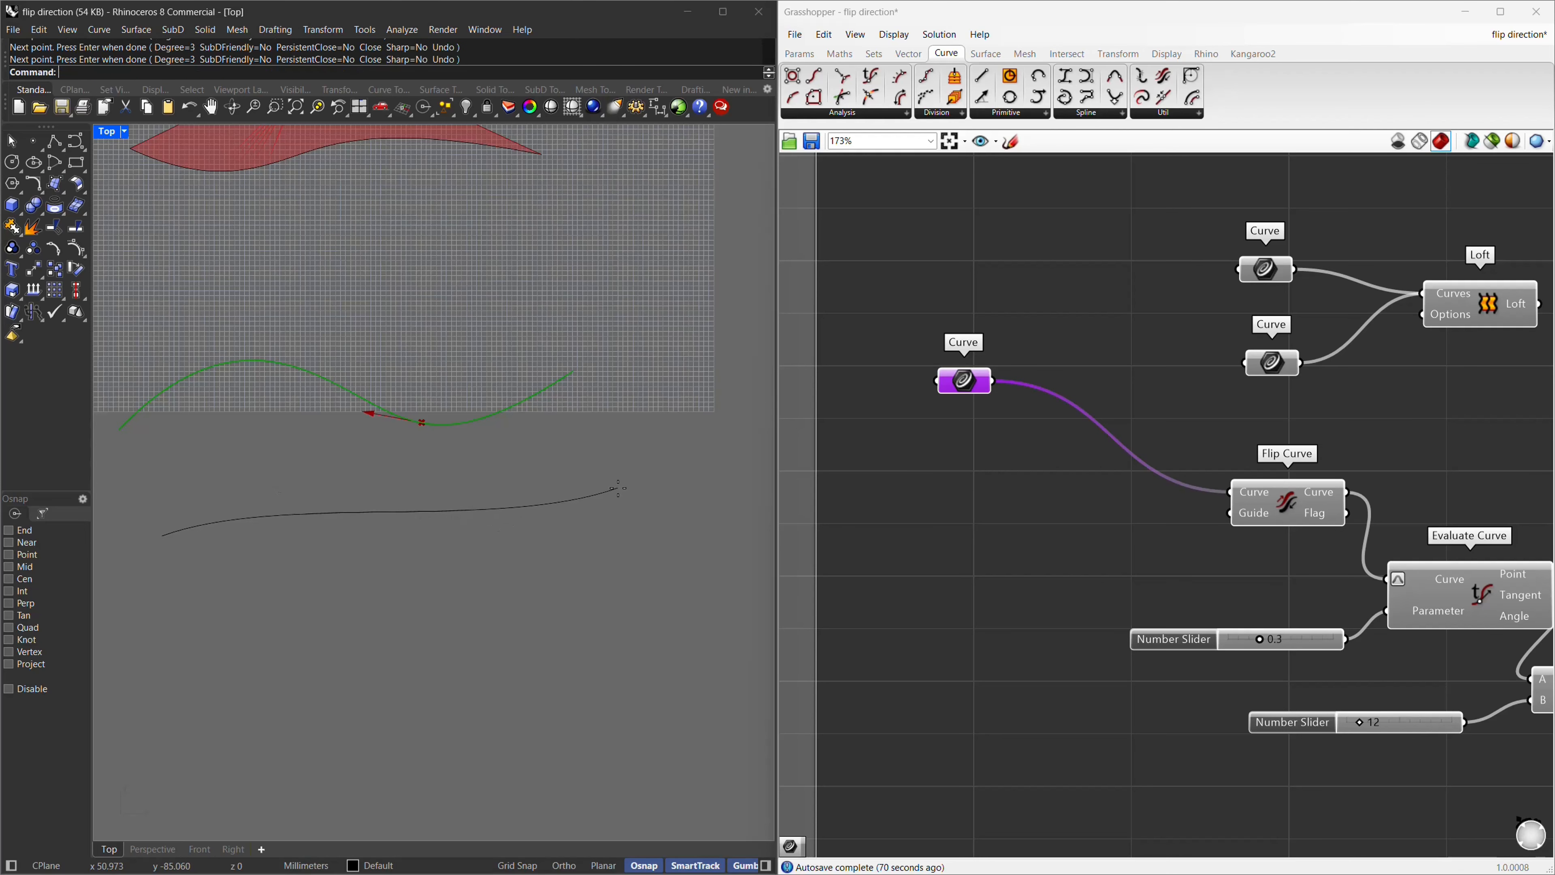
Draw a second four-point control-point curve from left to right, below the first new one.
{"action": "left_click", "coordinate": [55, 142]}
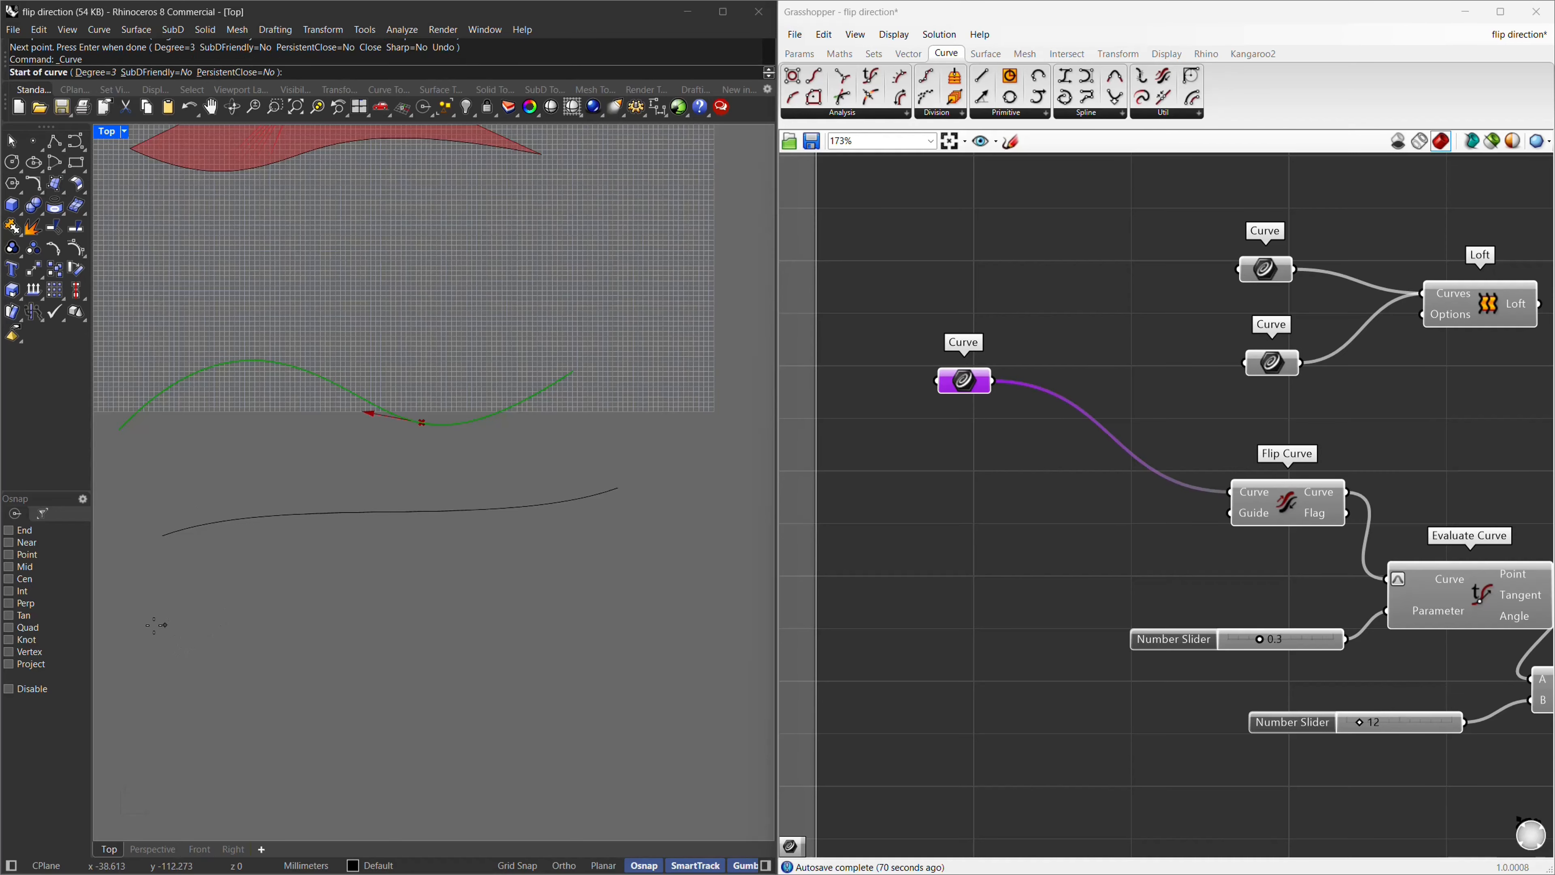
{"action": "left_click", "coordinate": [147, 631]}
{"action": "left_click", "coordinate": [264, 587]}
{"action": "left_click", "coordinate": [416, 622]}
{"action": "left_click", "coordinate": [600, 590]}
{"action": "key", "text": "Return"}
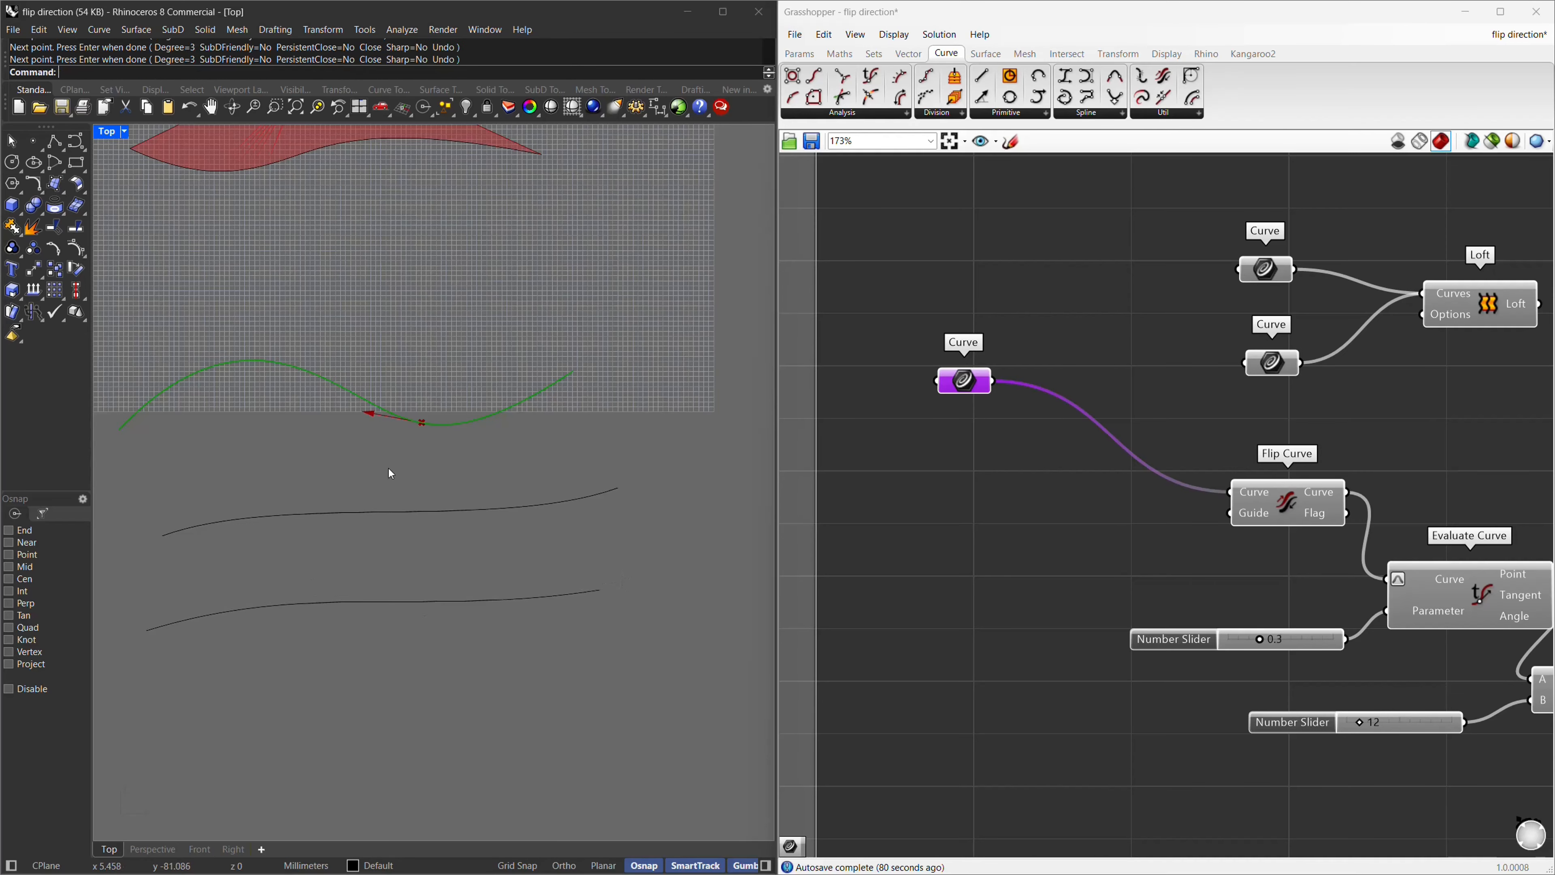
Draw a third control-point curve below the other two, this time from right to left.
{"action": "left_click", "coordinate": [55, 142]}
{"action": "scroll", "coordinate": [496, 579], "scroll_direction": "down", "scroll_amount": 4}
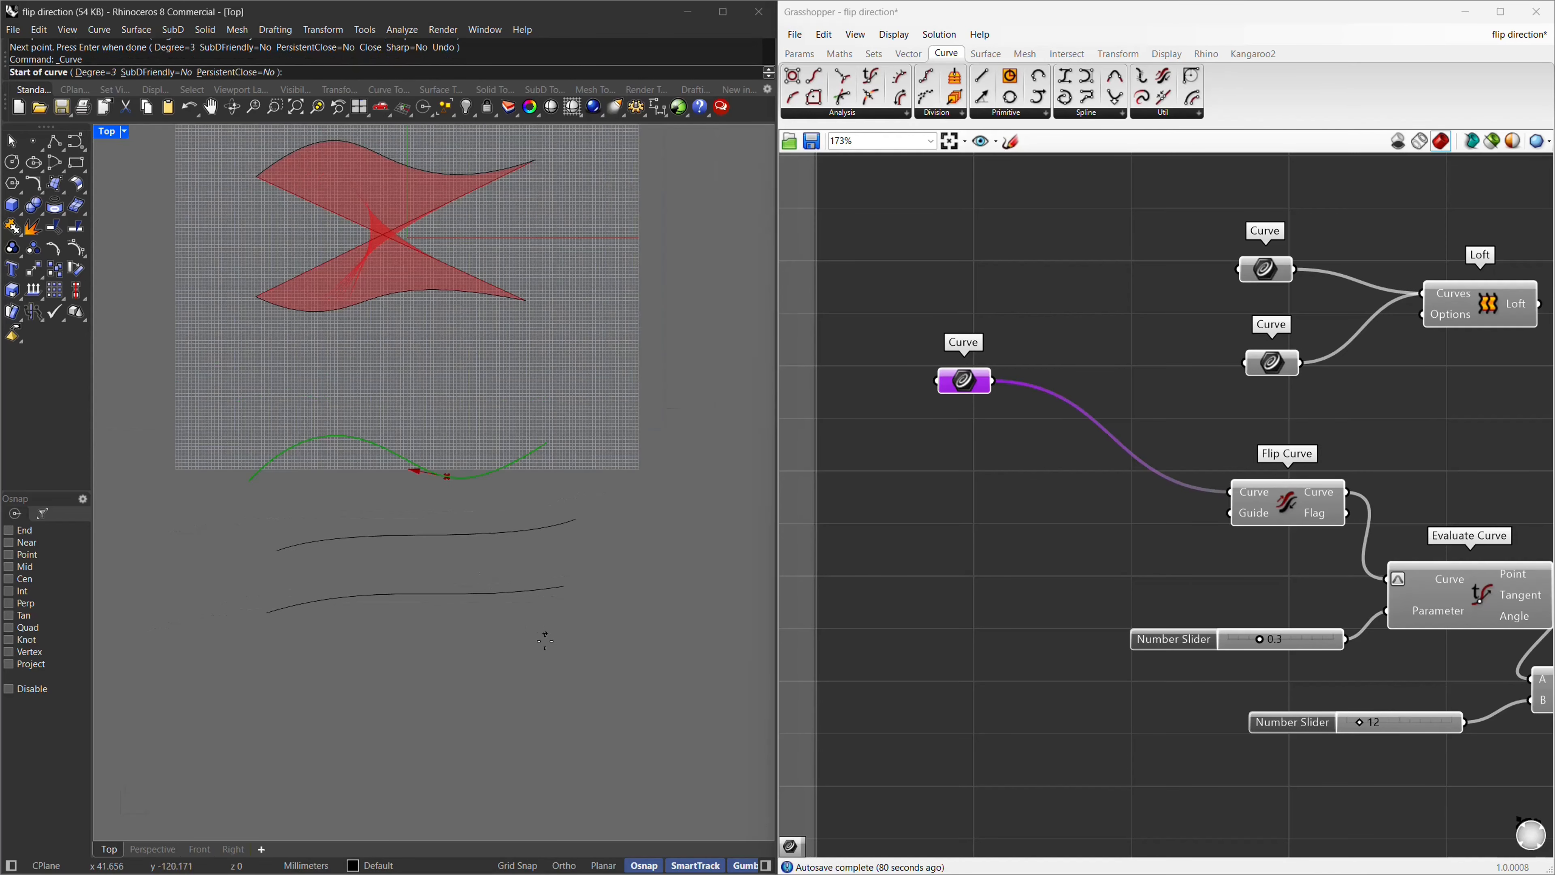
{"action": "left_click", "coordinate": [568, 655]}
{"action": "left_click", "coordinate": [428, 650]}
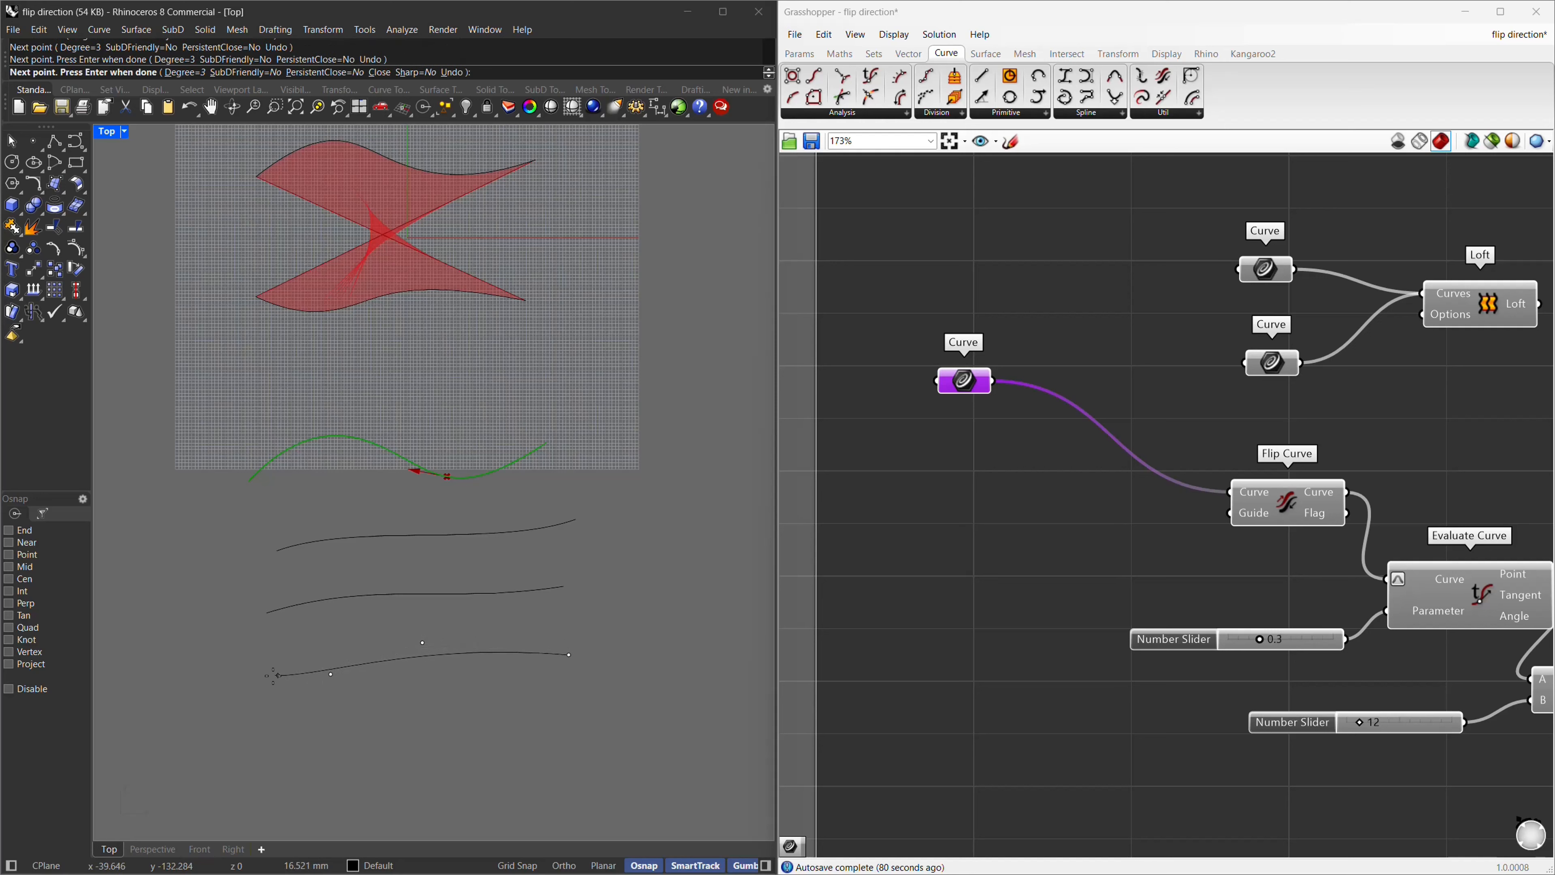
{"action": "left_click", "coordinate": [253, 673]}
{"action": "key", "text": "Return"}
{"action": "scroll", "coordinate": [434, 735], "scroll_direction": "up", "scroll_amount": 3}
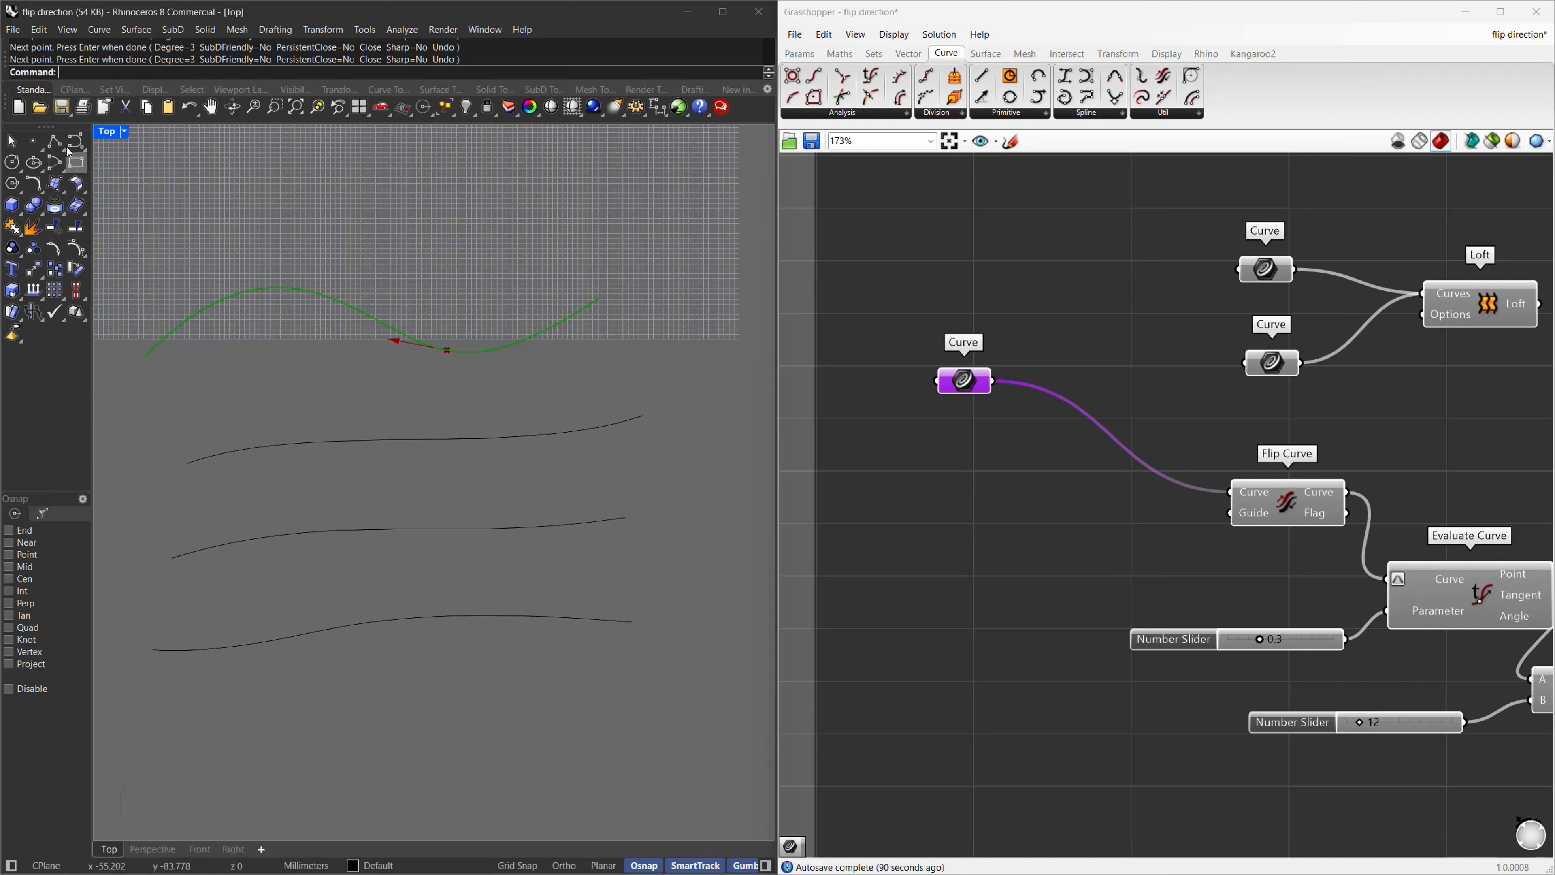
Draw a fourth control-point curve below the third, again running from right to left.
{"action": "left_click", "coordinate": [55, 142]}
{"action": "scroll", "coordinate": [348, 649], "scroll_direction": "down", "scroll_amount": 4}
{"action": "scroll", "coordinate": [322, 654], "scroll_direction": "up", "scroll_amount": 3}
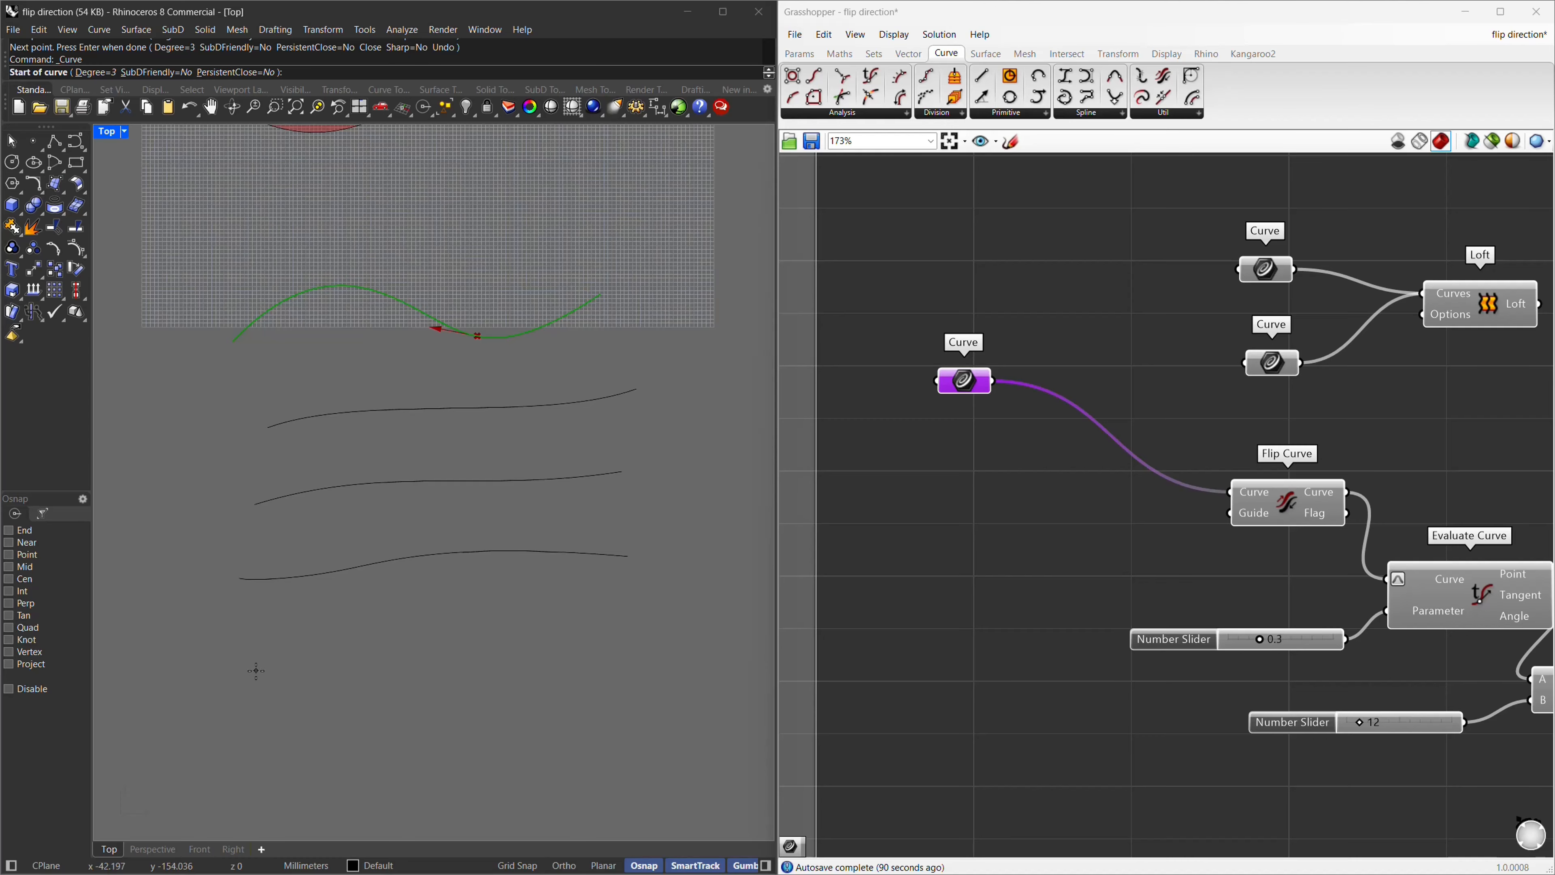
{"action": "left_click", "coordinate": [662, 666]}
{"action": "left_click", "coordinate": [406, 620]}
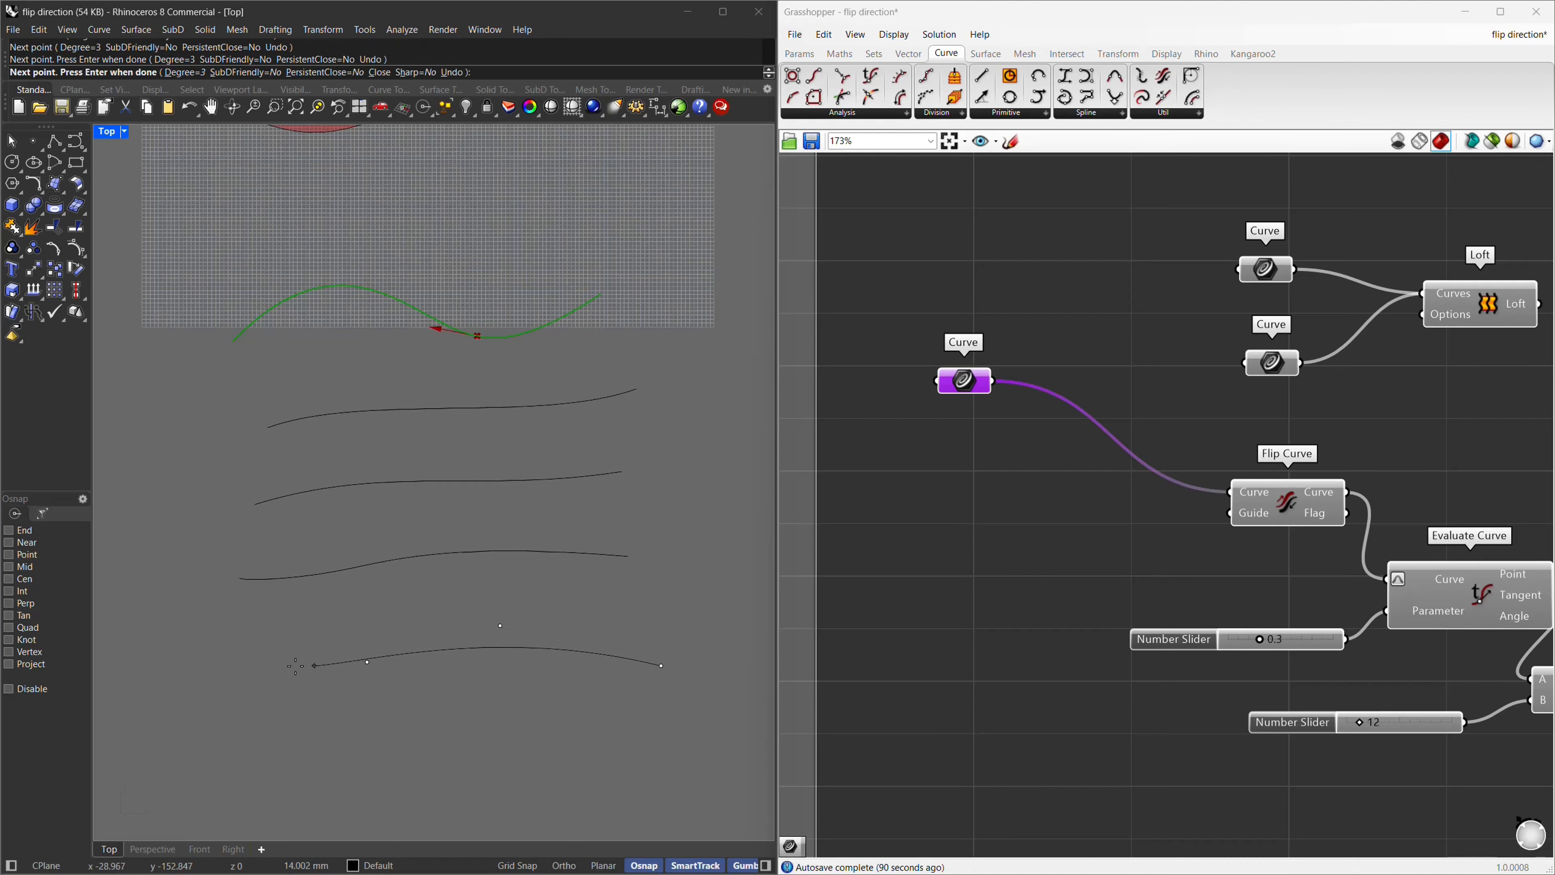
{"action": "left_click", "coordinate": [239, 658]}
{"action": "key", "text": "Return"}
Draw a fifth control-point curve below the fourth, from left to right.
{"action": "left_click", "coordinate": [54, 141]}
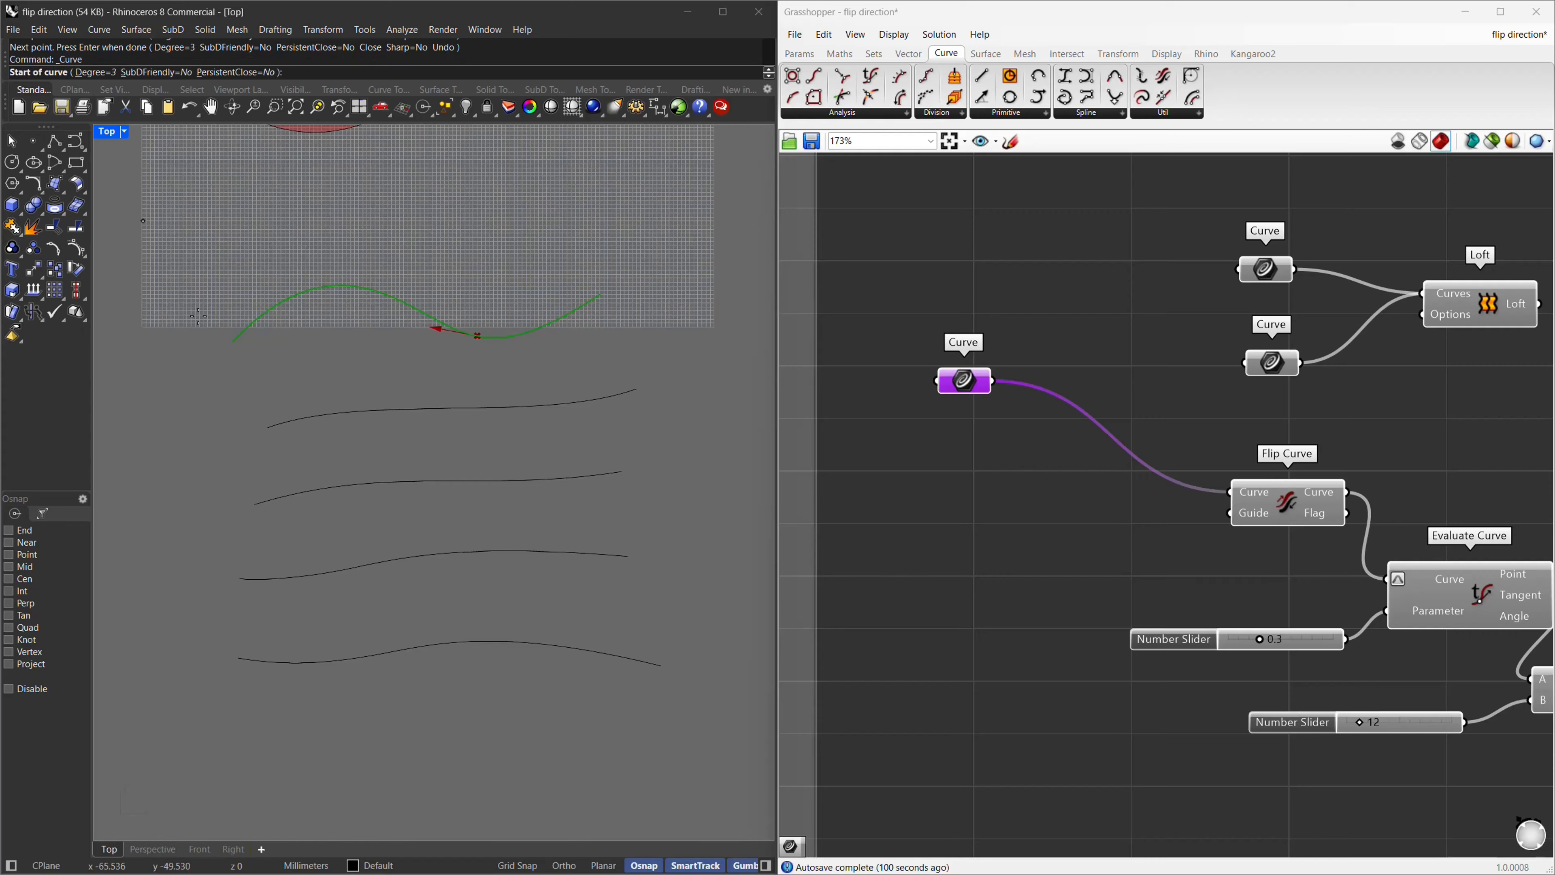
{"action": "left_click", "coordinate": [228, 768]}
{"action": "left_click", "coordinate": [369, 732]}
{"action": "left_click", "coordinate": [527, 775]}
{"action": "left_click", "coordinate": [671, 755]}
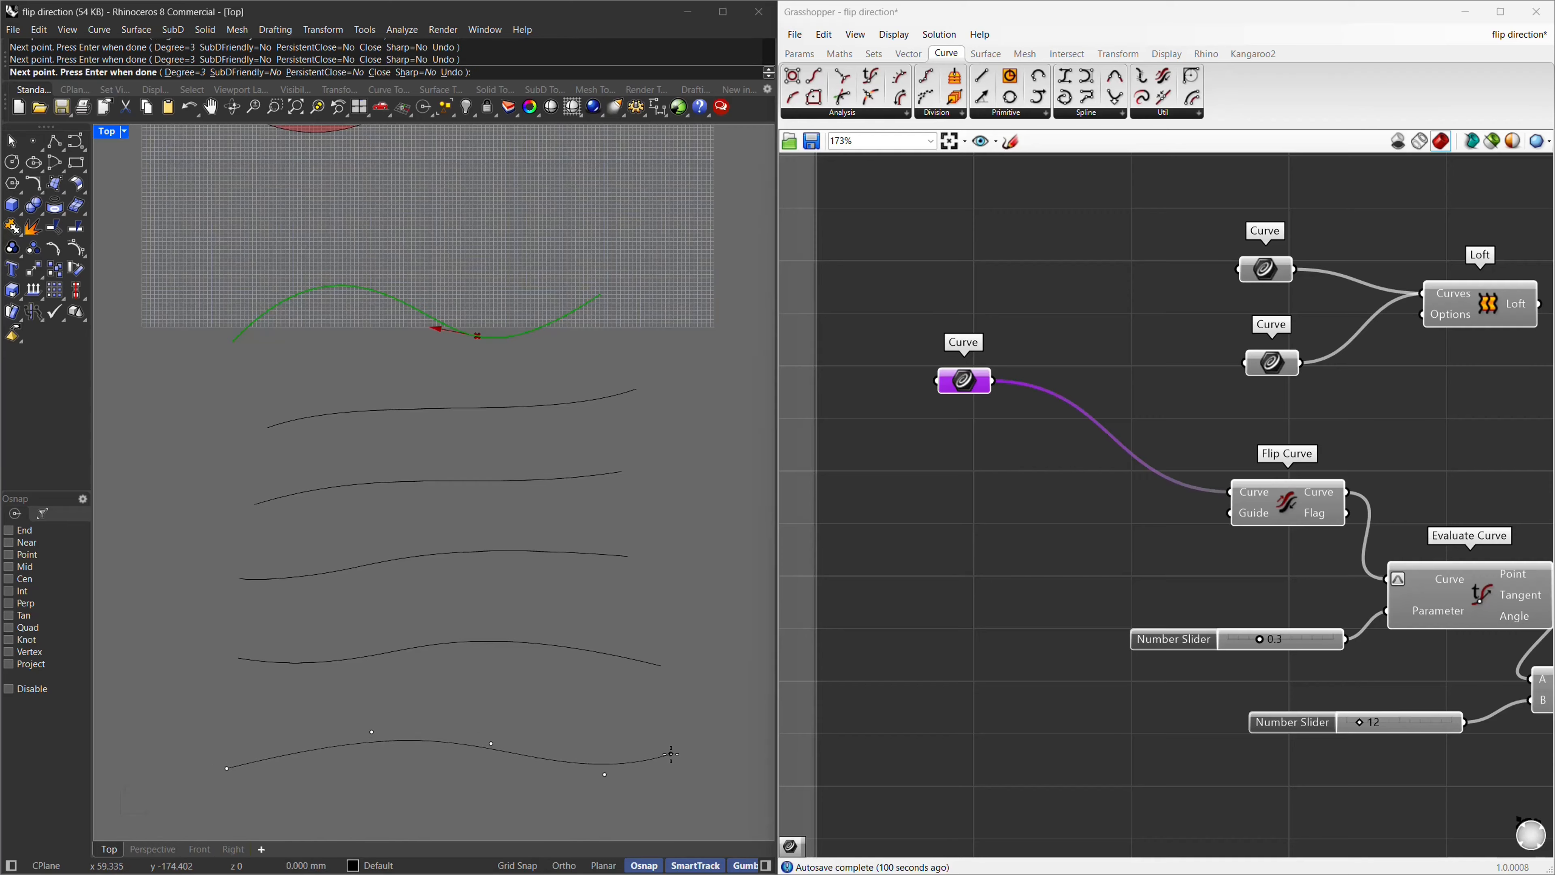
{"action": "key", "text": "Return"}
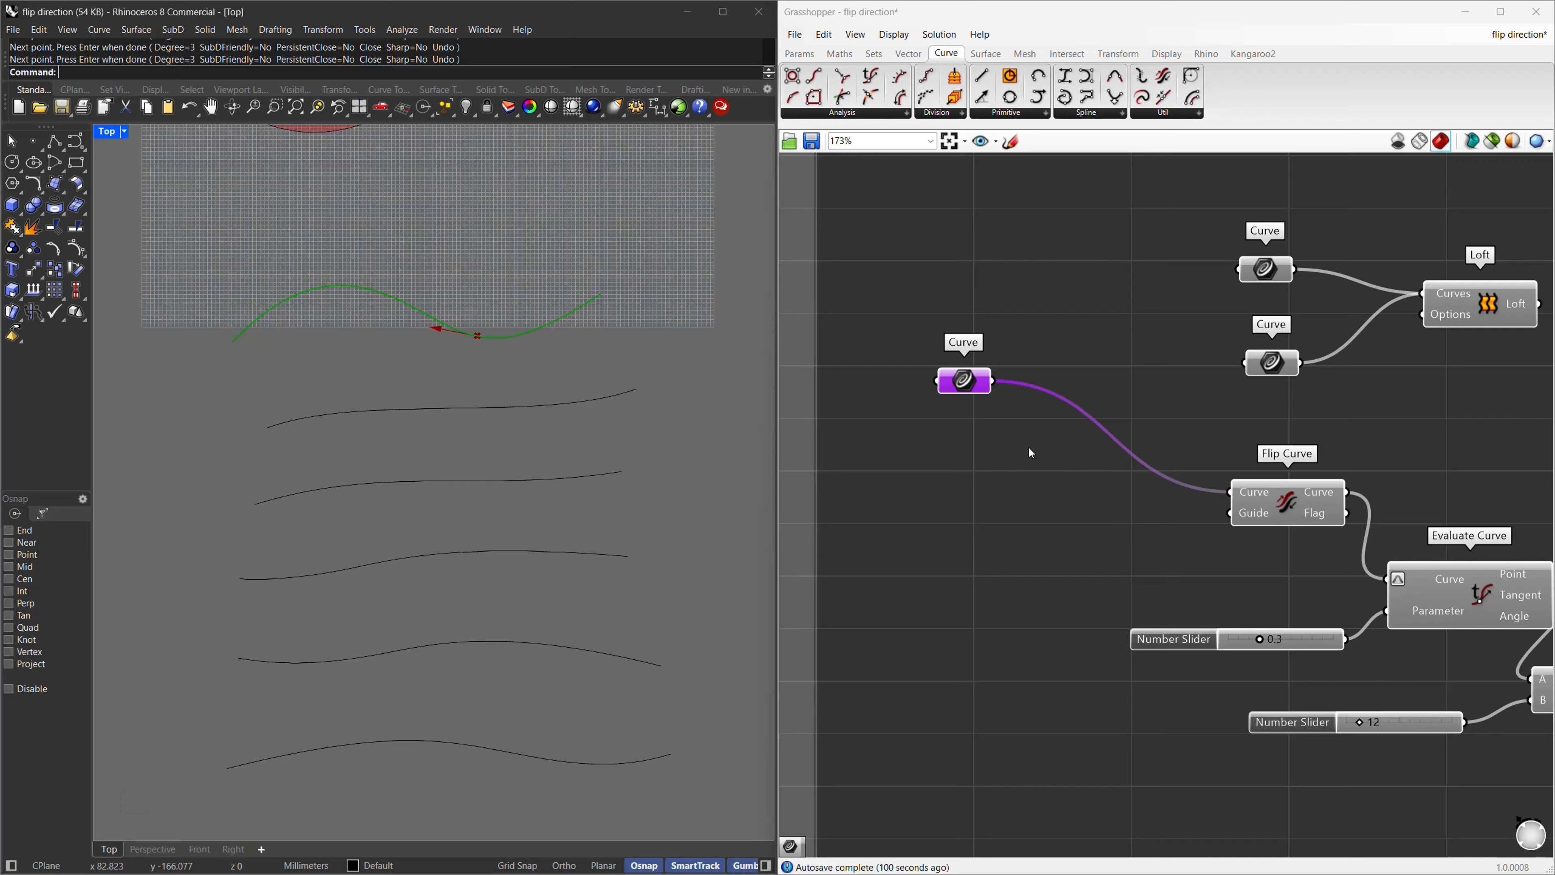
In Grasshopper, reference the uppermost newly drawn curve in the Curve parameter that feeds Flip Curve.
{"action": "right_click", "coordinate": [965, 388]}
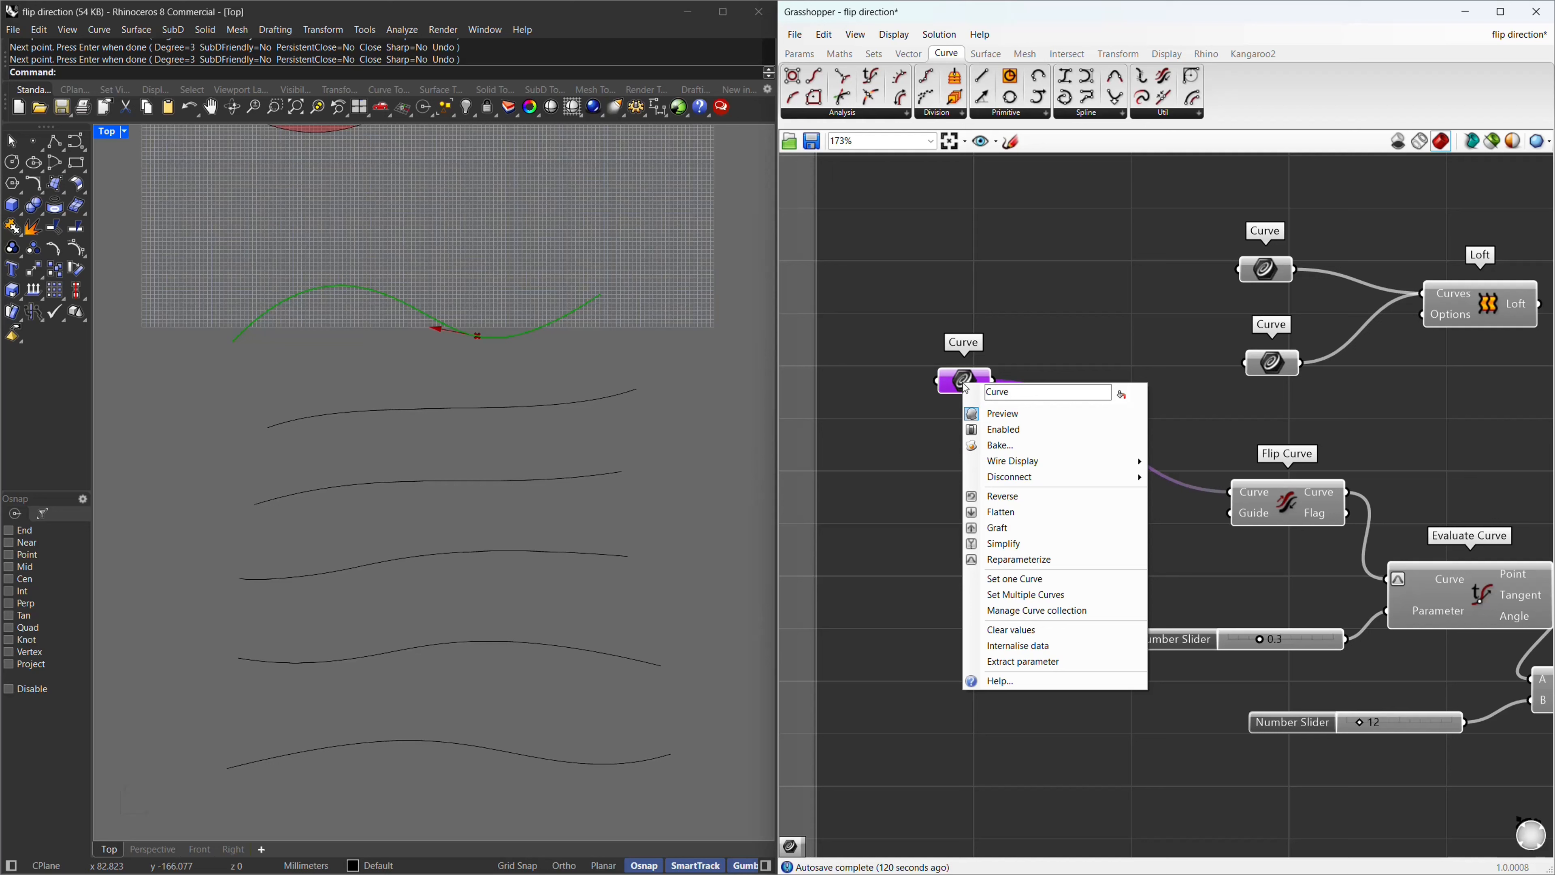
{"action": "left_click", "coordinate": [1008, 580]}
{"action": "left_click", "coordinate": [530, 406]}
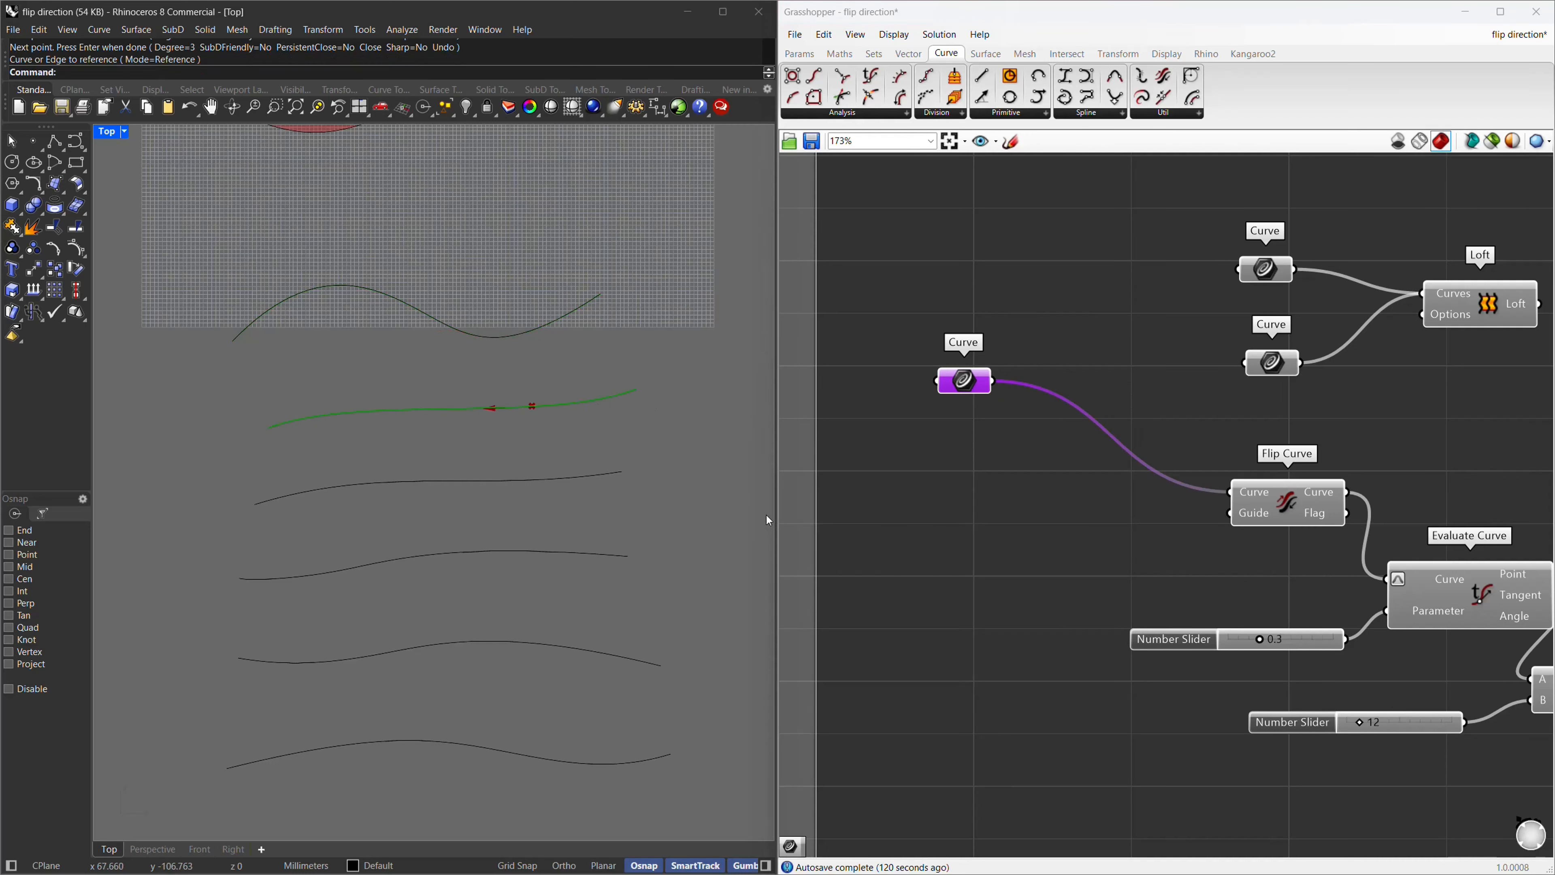
Add a new Curve parameter below the existing one and duplicate it into a column of four empty Curve parameters.
{"action": "double_click", "coordinate": [945, 491]}
{"action": "type", "text": "curve"}
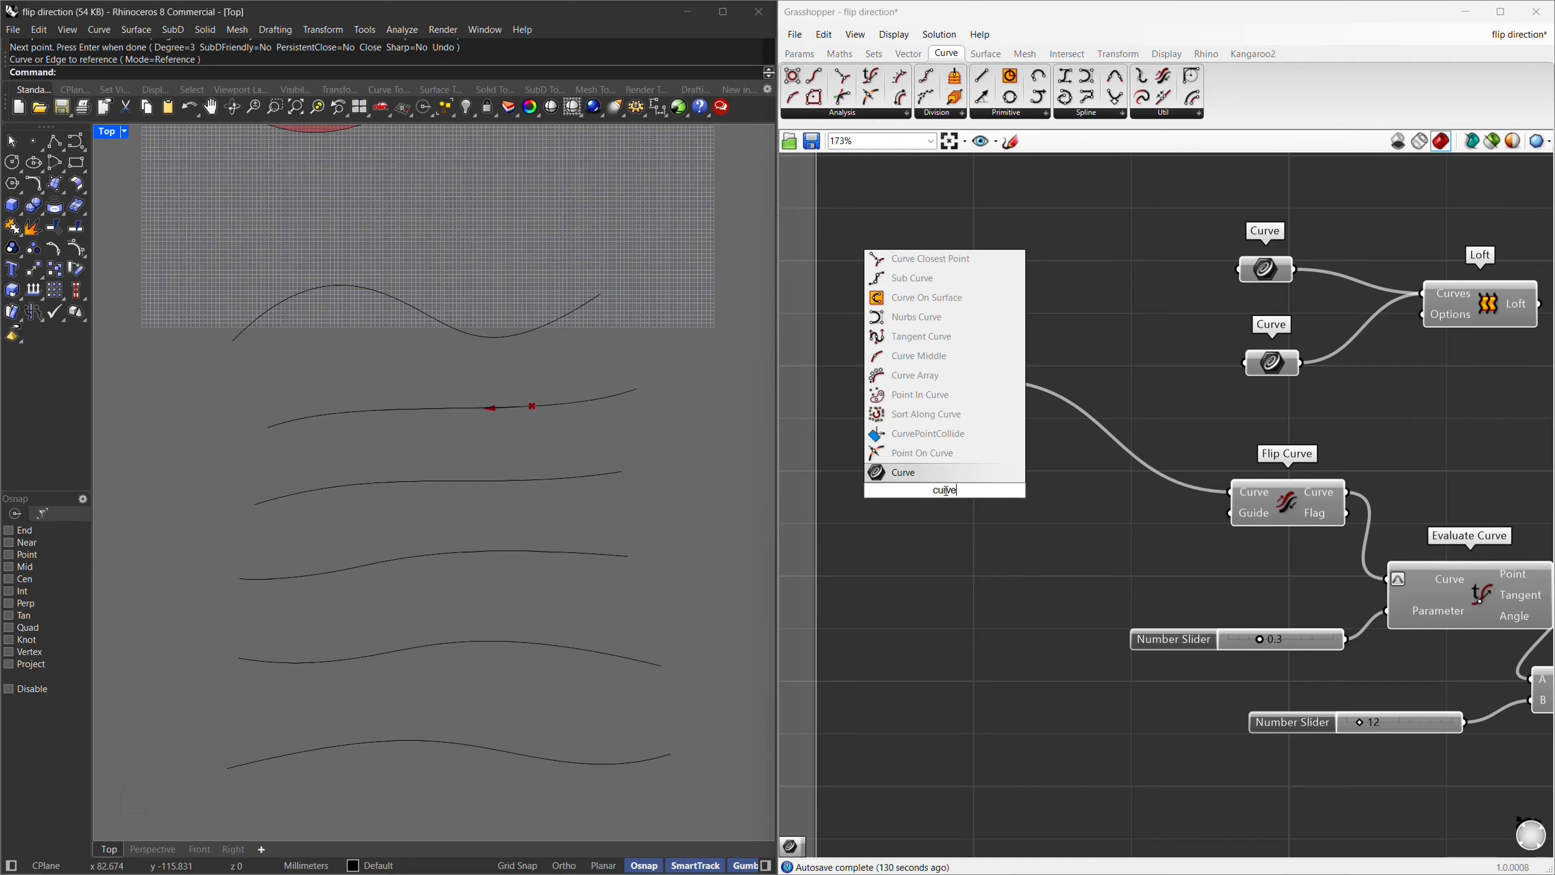
{"action": "left_click", "coordinate": [938, 481]}
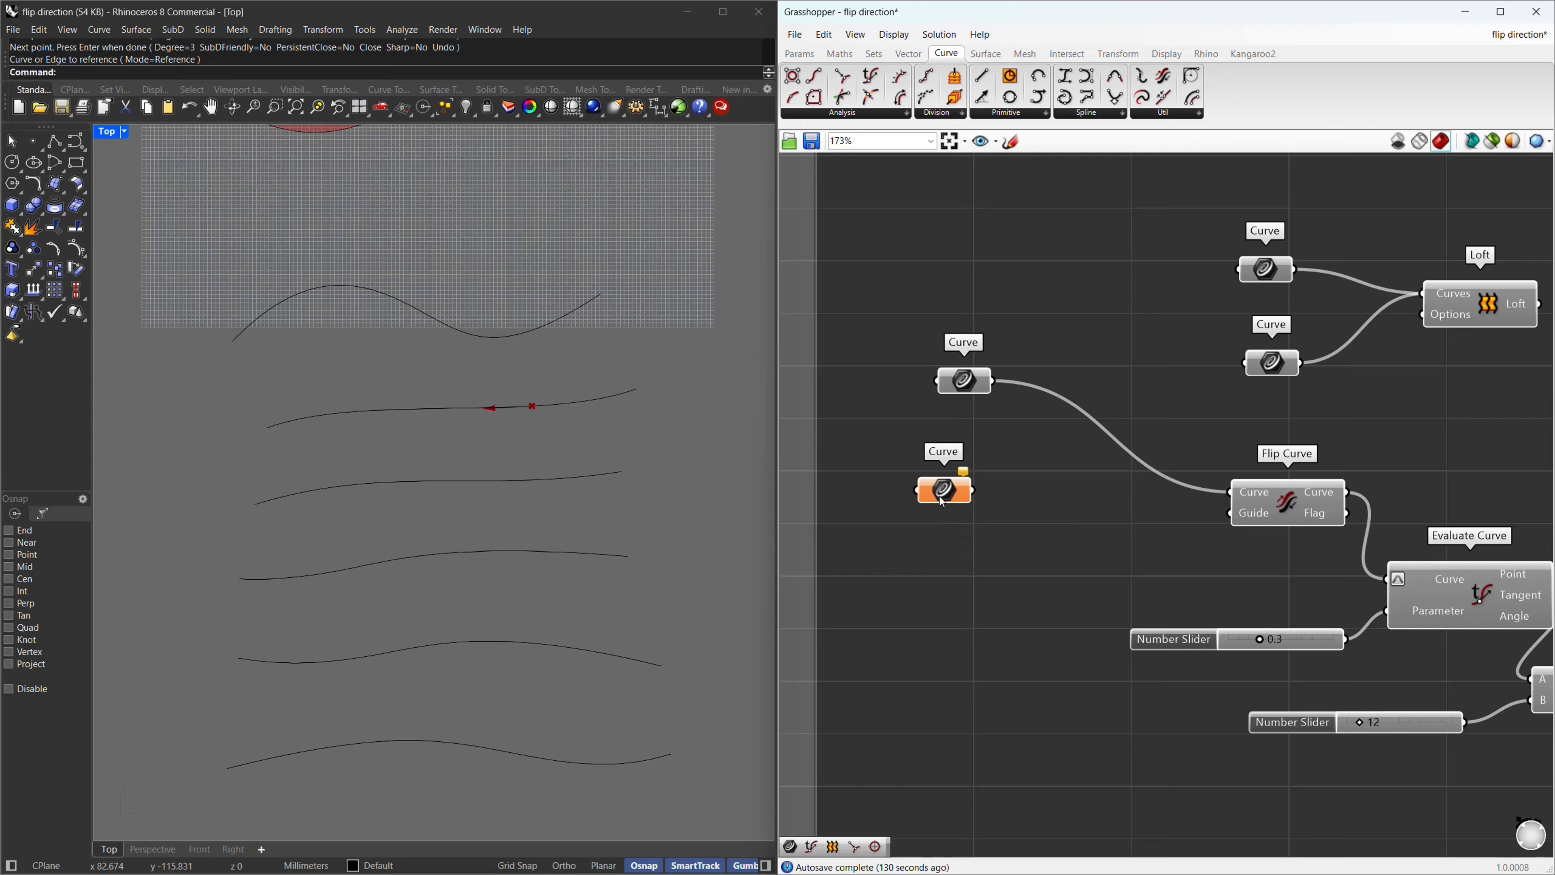
{"action": "left_click_drag", "start_coordinate": [943, 499], "coordinate": [946, 544], "text": "alt"}
{"action": "left_click_drag", "start_coordinate": [956, 623], "coordinate": [946, 630]}
{"action": "left_click_drag", "start_coordinate": [1045, 712], "coordinate": [879, 441]}
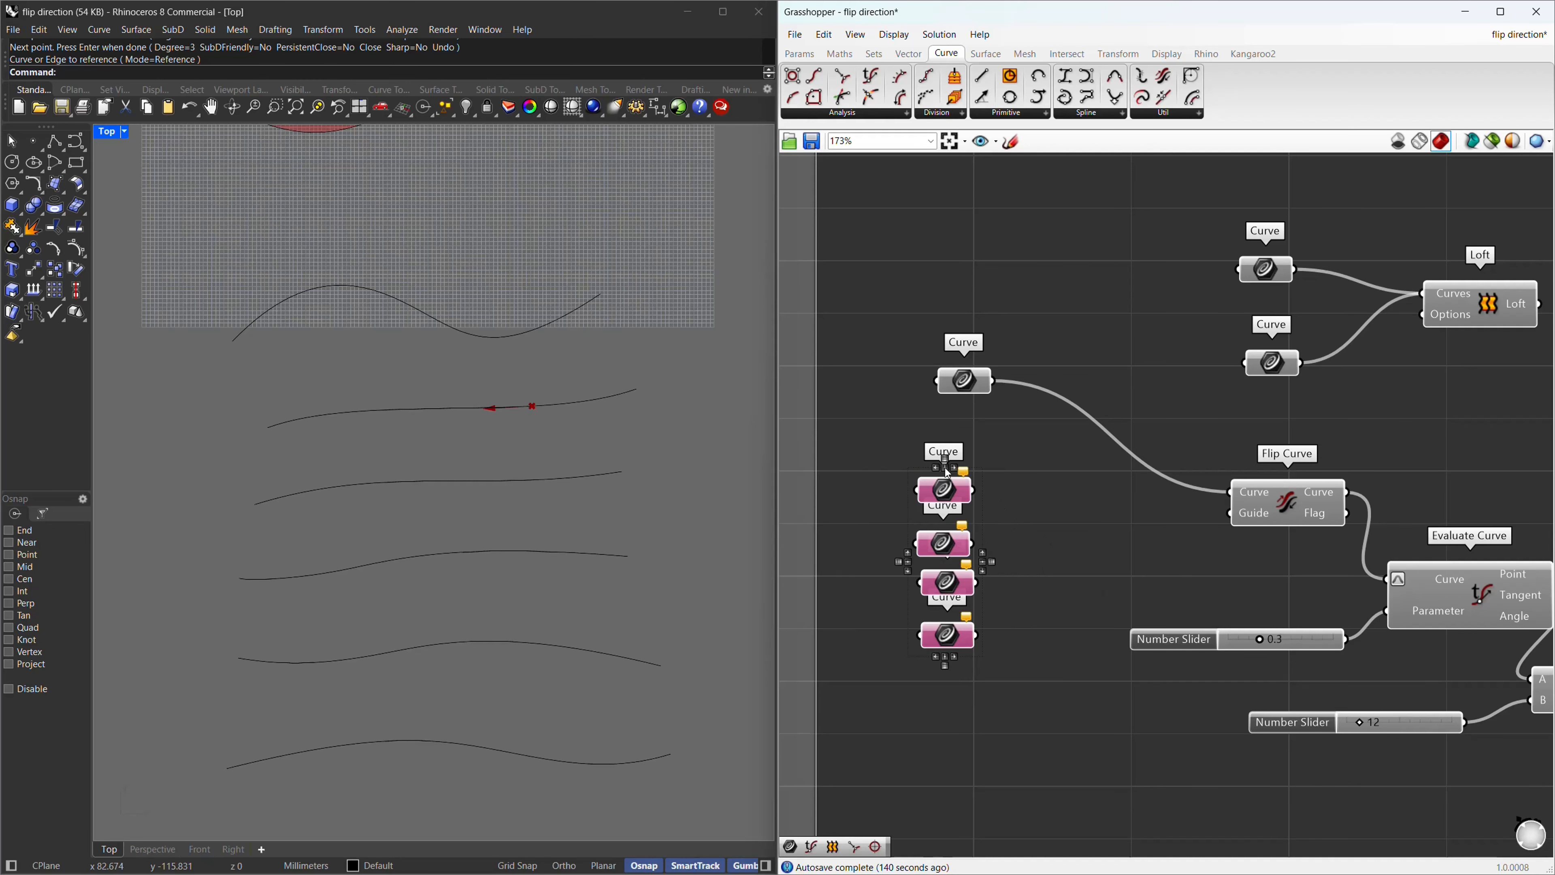
Reference the second and third drawn curves in the upper two empty Curve parameters, one curve each.
{"action": "left_click", "coordinate": [947, 490]}
{"action": "right_click", "coordinate": [952, 497]}
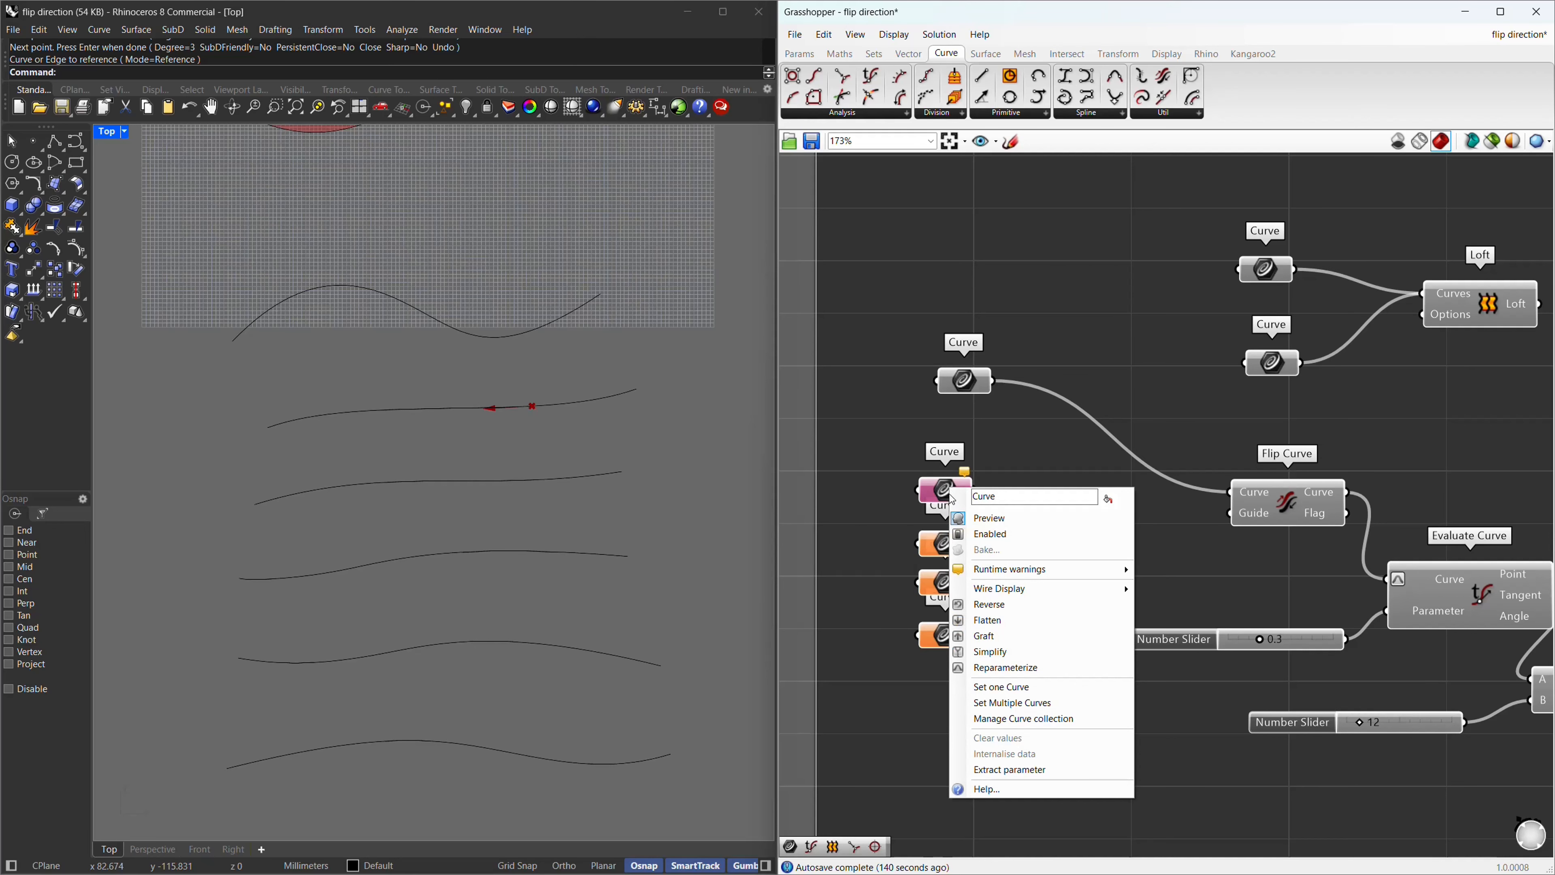
{"action": "left_click", "coordinate": [1001, 687]}
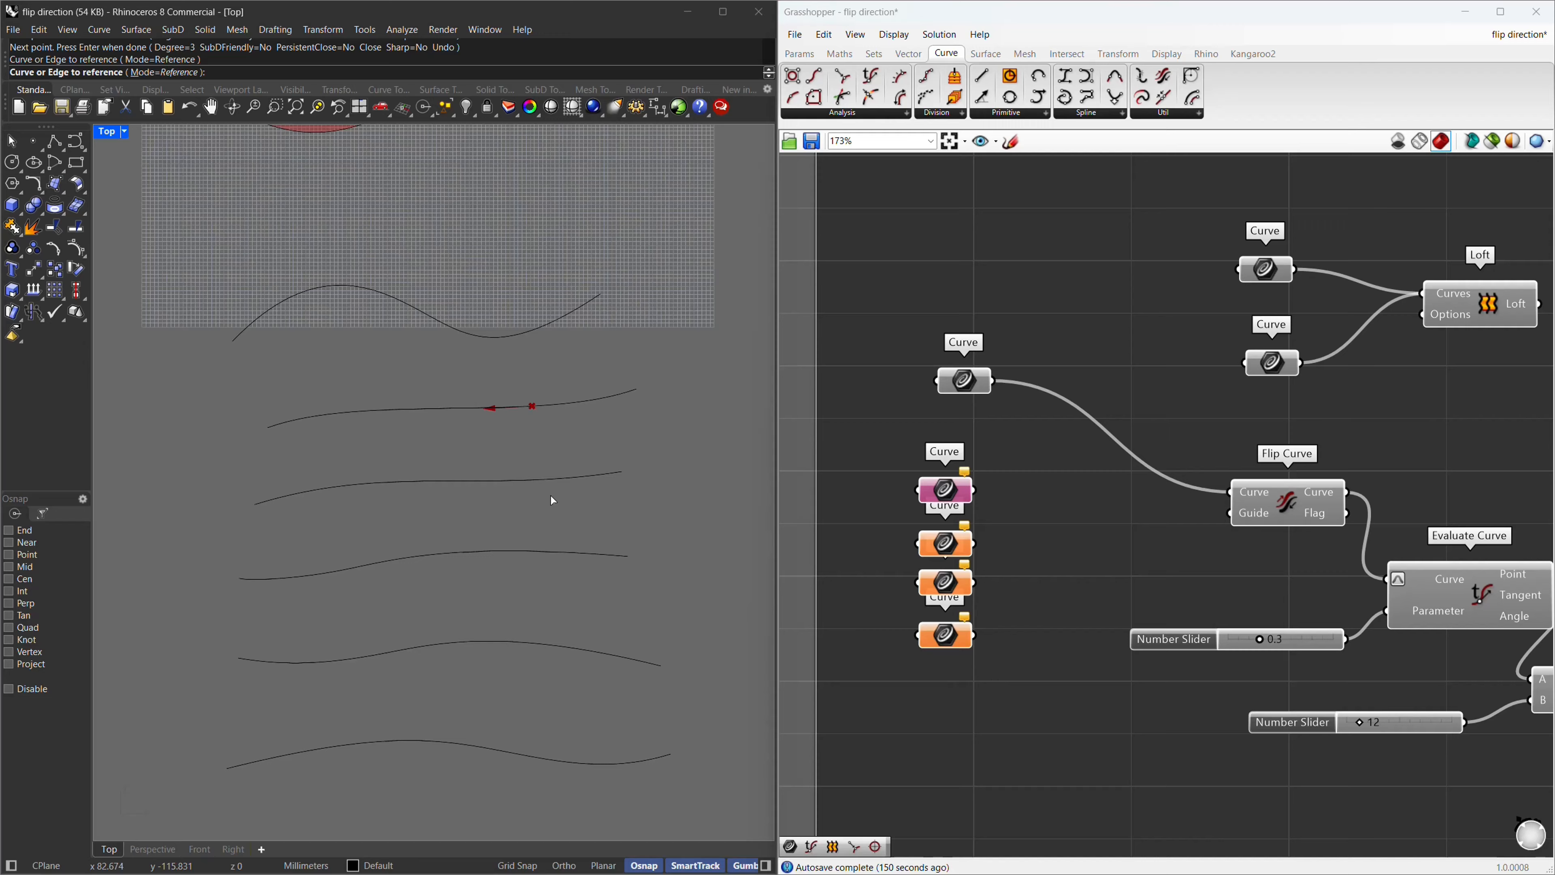
{"action": "left_click", "coordinate": [498, 488]}
{"action": "left_click", "coordinate": [946, 542]}
{"action": "right_click", "coordinate": [944, 539]}
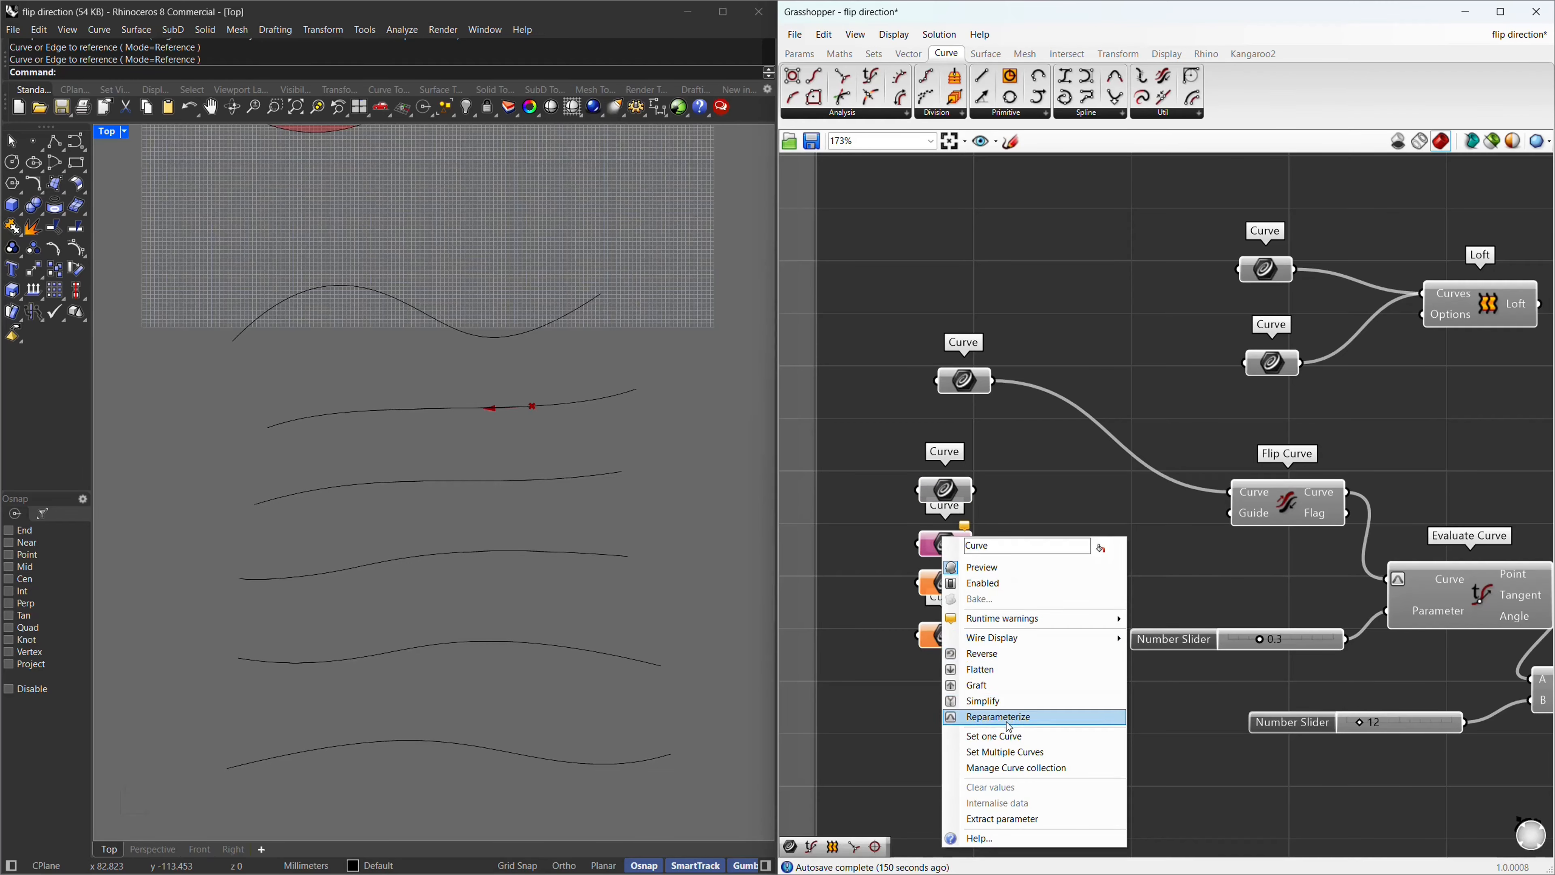
{"action": "left_click", "coordinate": [1004, 736]}
{"action": "left_click", "coordinate": [497, 556]}
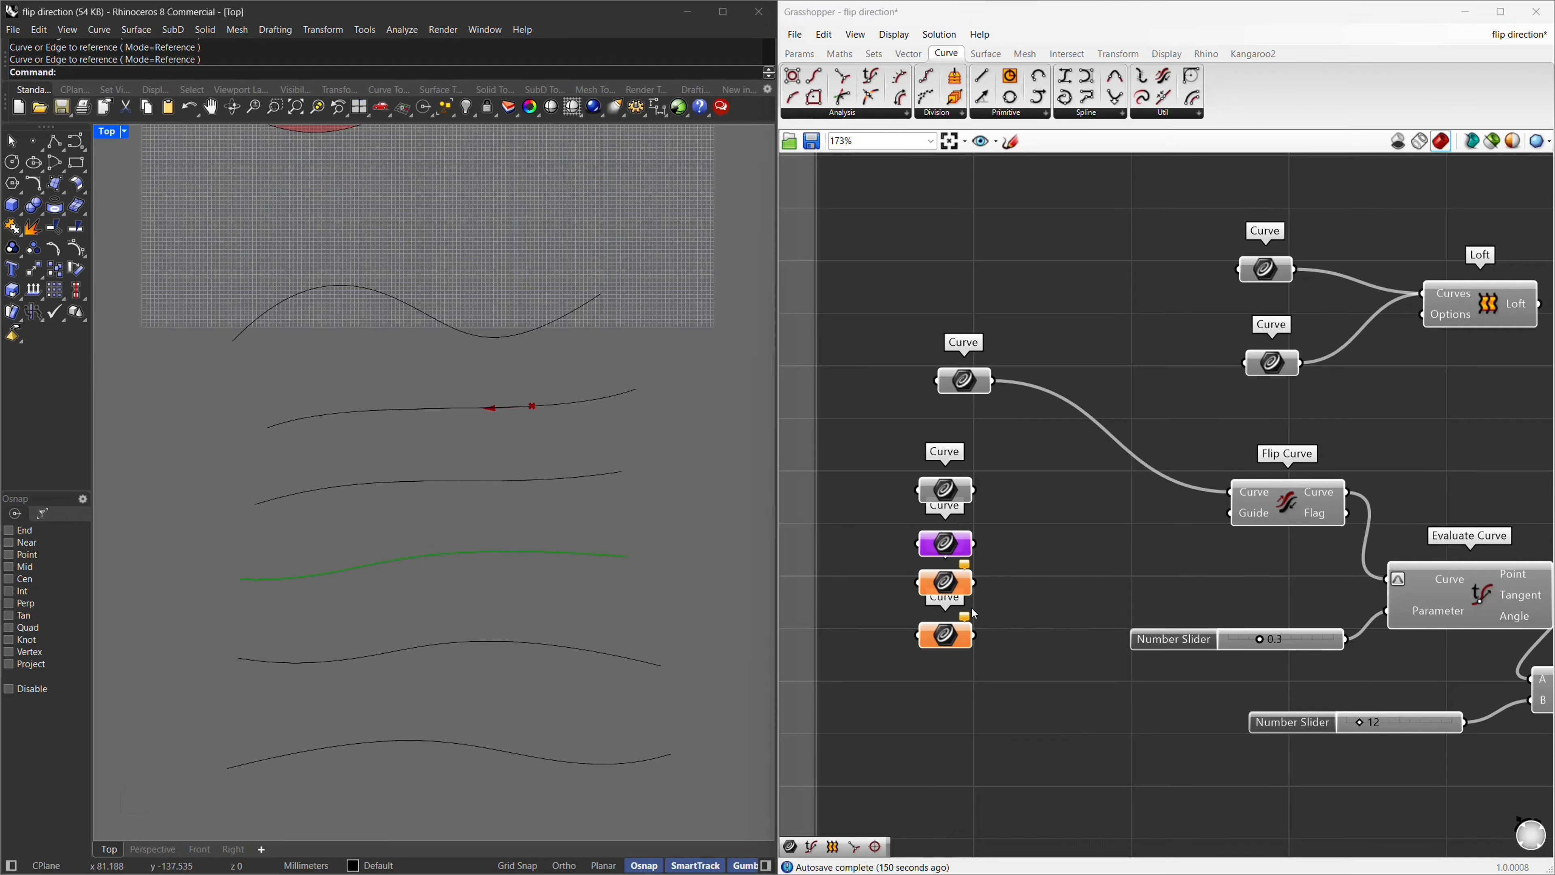
Reference the fourth and fifth drawn curves in the two remaining empty Curve parameters, one curve each.
{"action": "left_click", "coordinate": [946, 582]}
{"action": "right_click", "coordinate": [946, 569]}
{"action": "left_click", "coordinate": [1004, 765]}
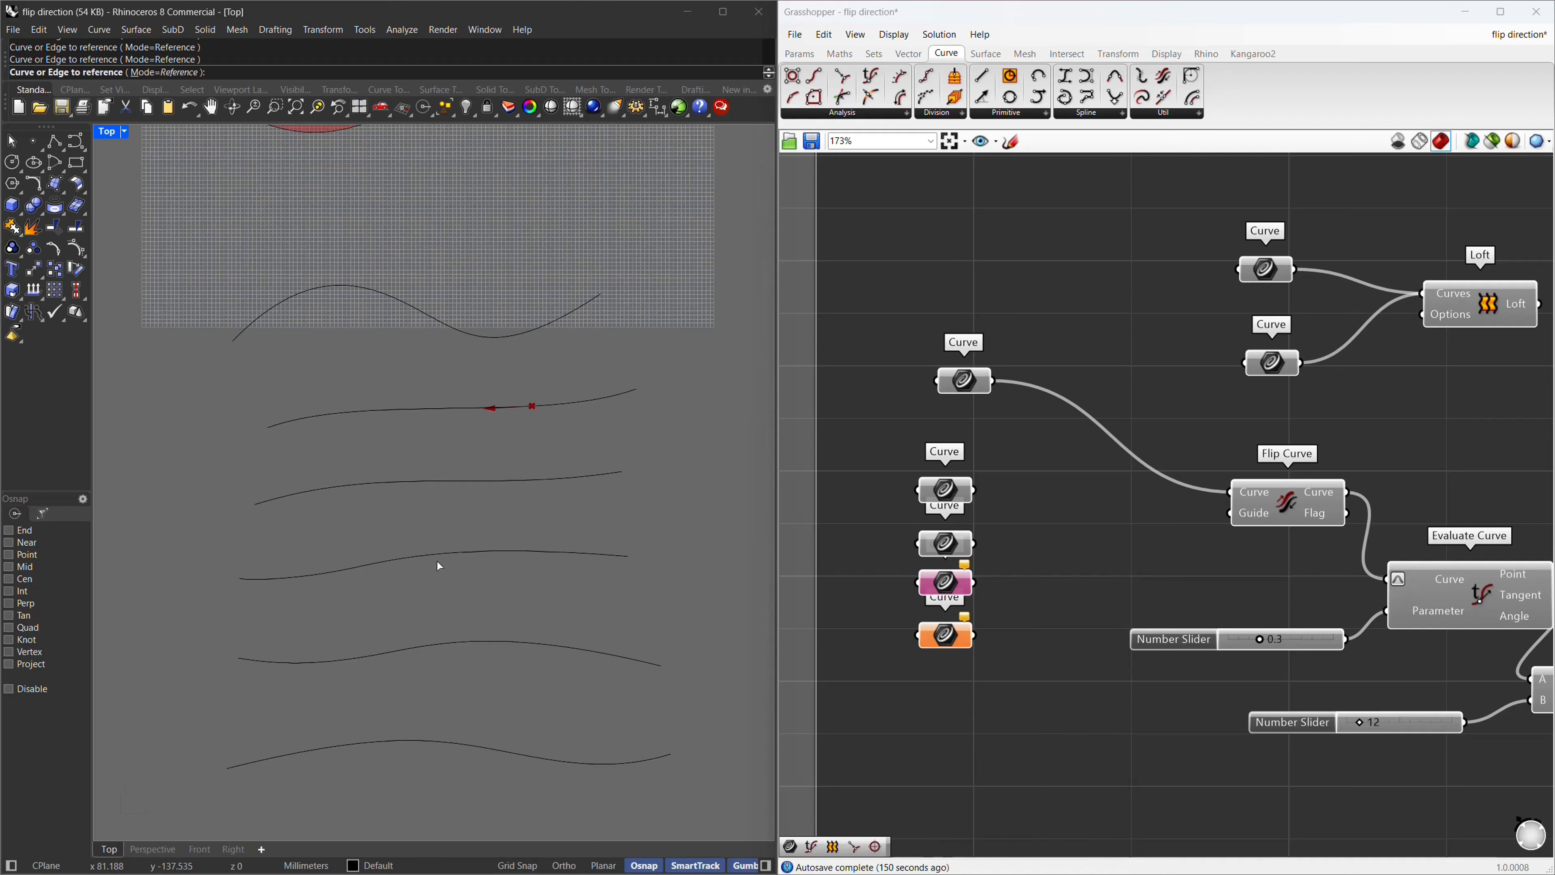
{"action": "left_click", "coordinate": [477, 643]}
{"action": "right_click", "coordinate": [953, 644]}
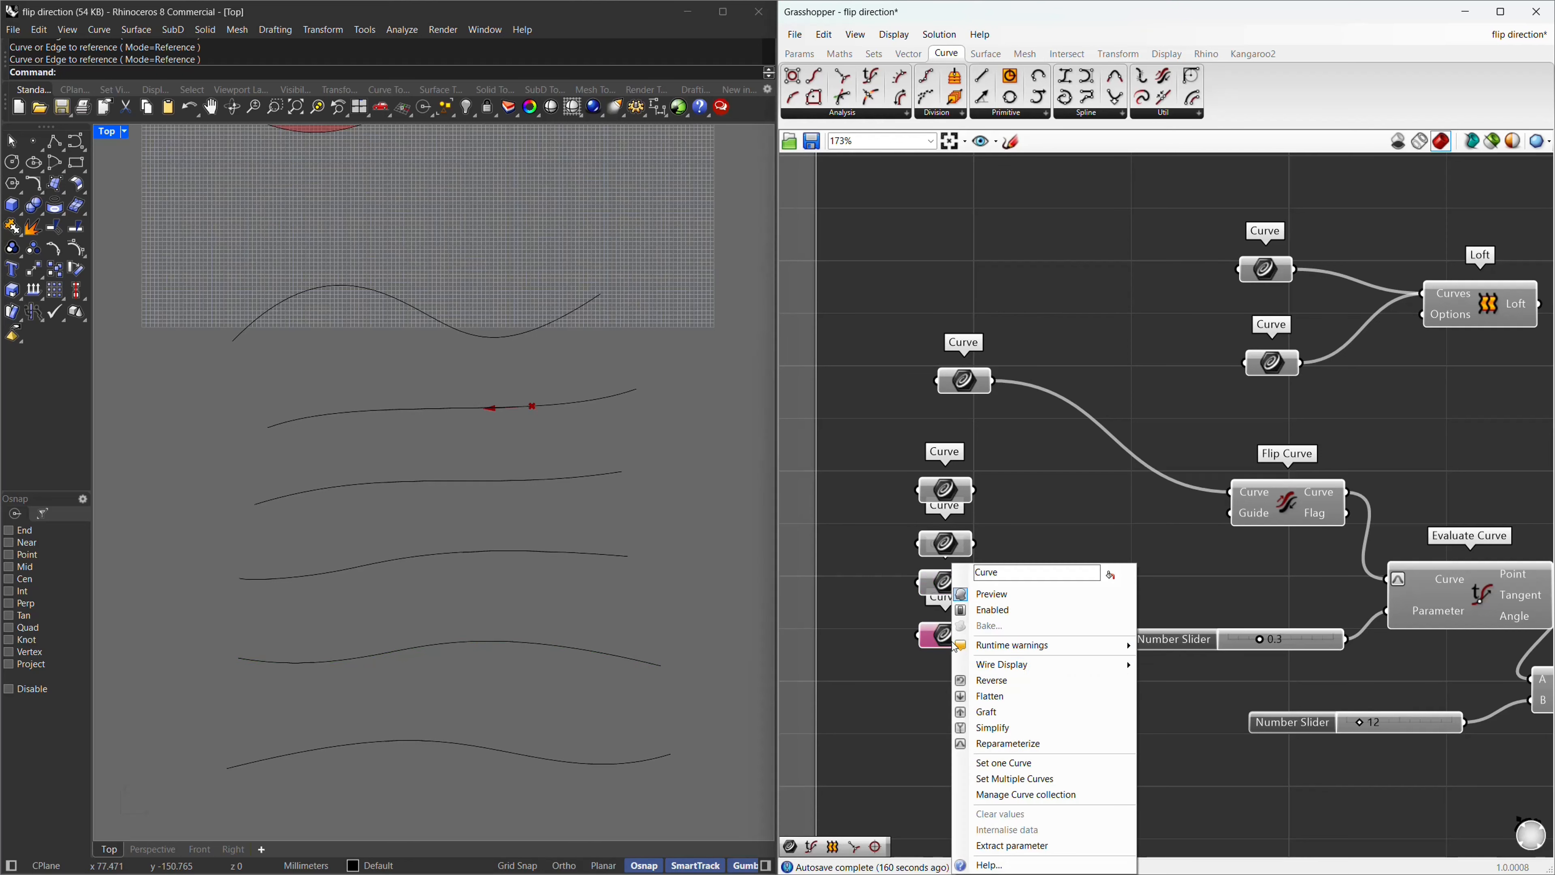
{"action": "left_click", "coordinate": [1004, 766]}
{"action": "left_click", "coordinate": [516, 759]}
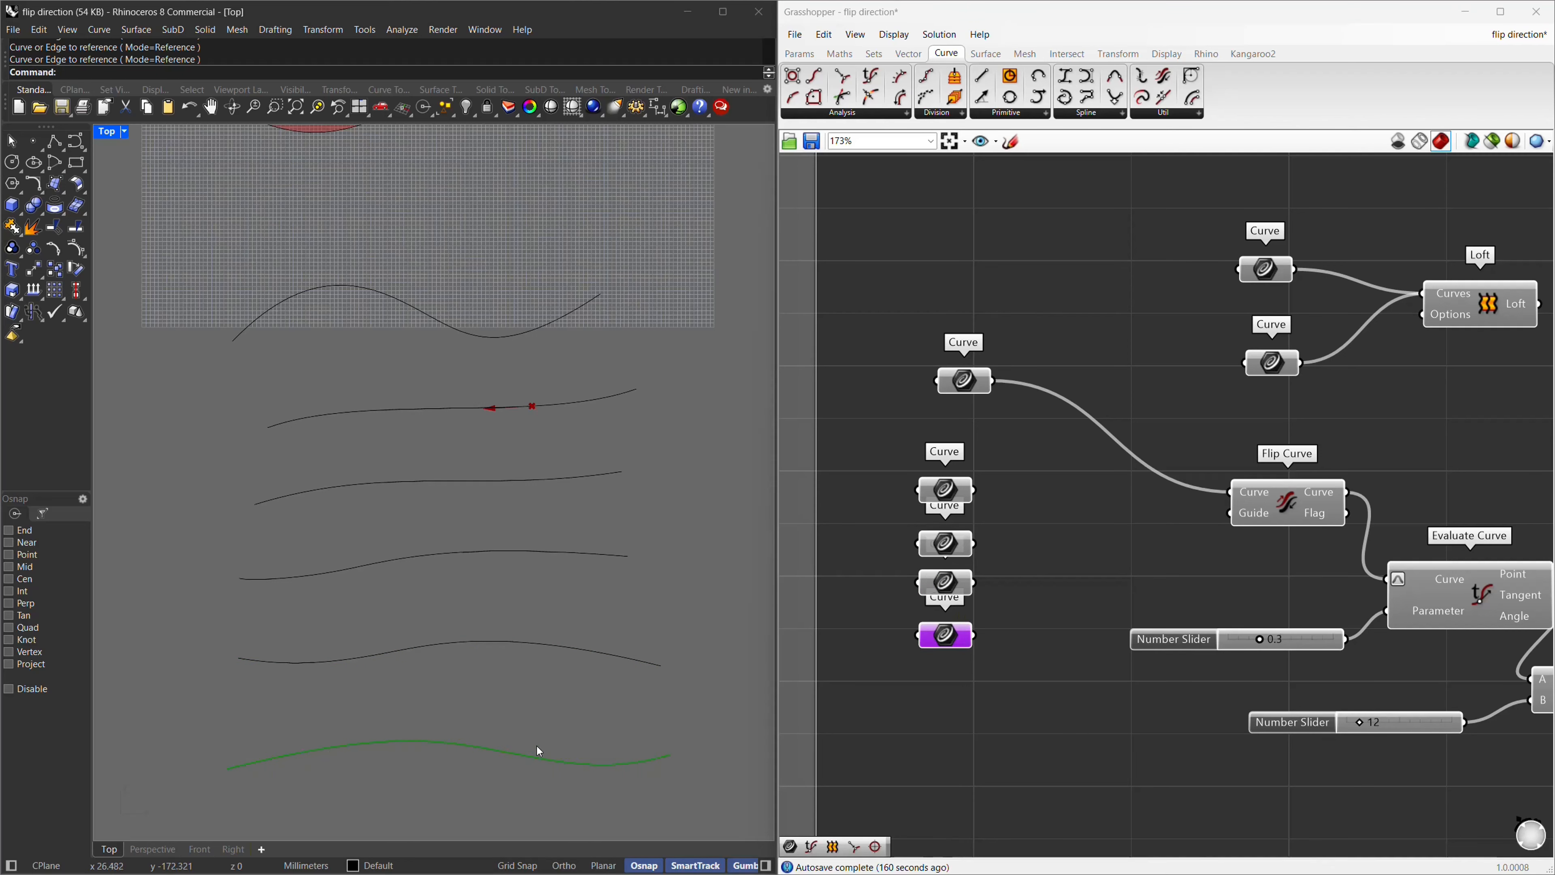
Move the original Curve parameter closer above the column of new ones and add a Merge component beside them.
{"action": "left_click_drag", "start_coordinate": [954, 380], "coordinate": [932, 402]}
{"action": "double_click", "coordinate": [1071, 530]}
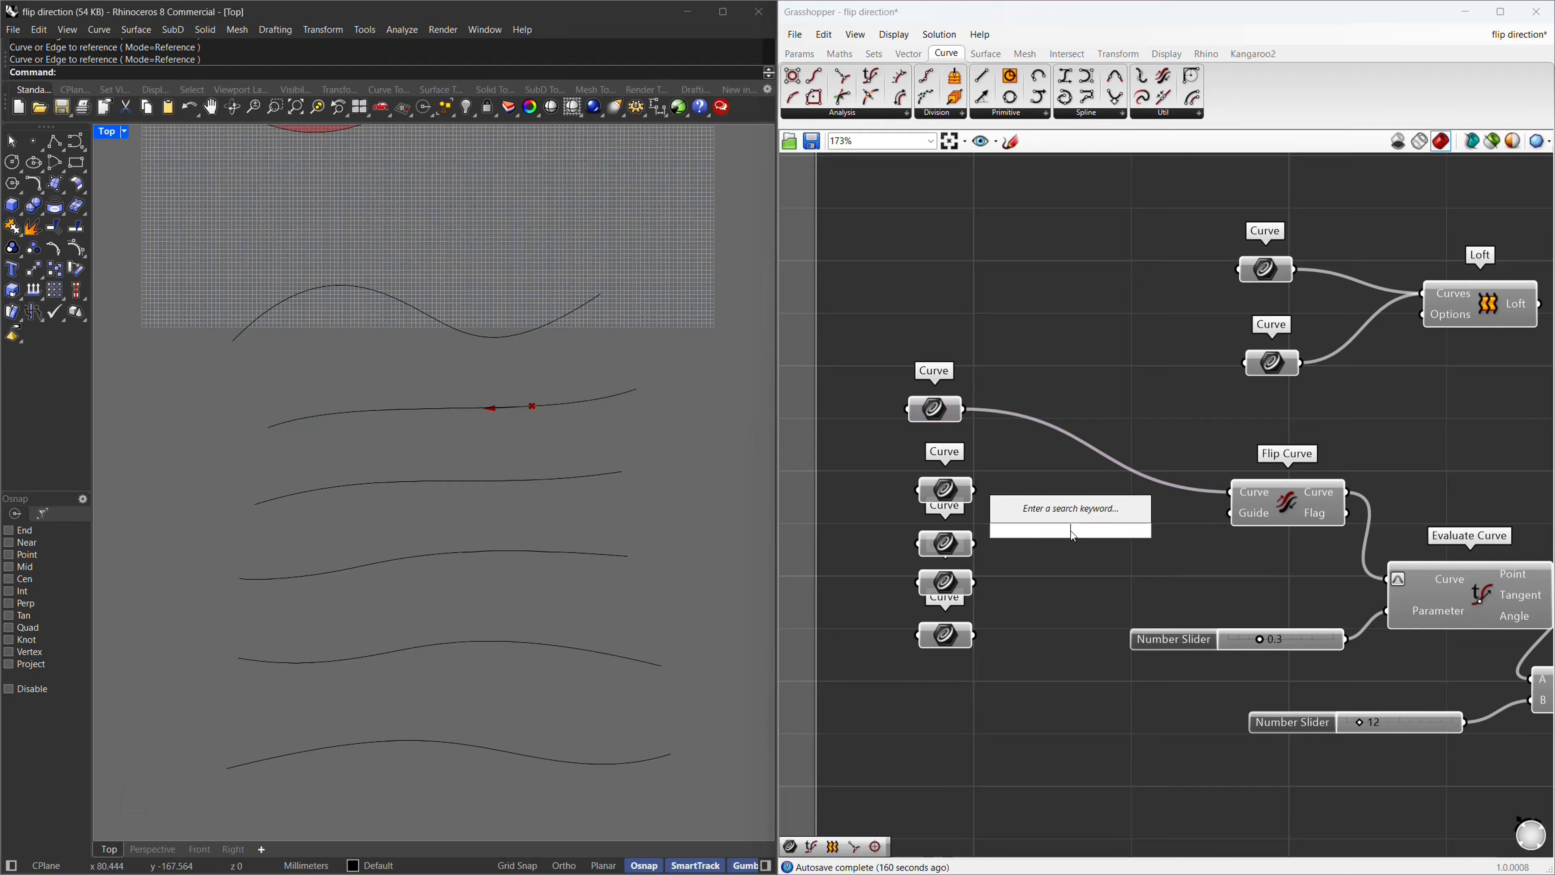
{"action": "type", "text": "mu"}
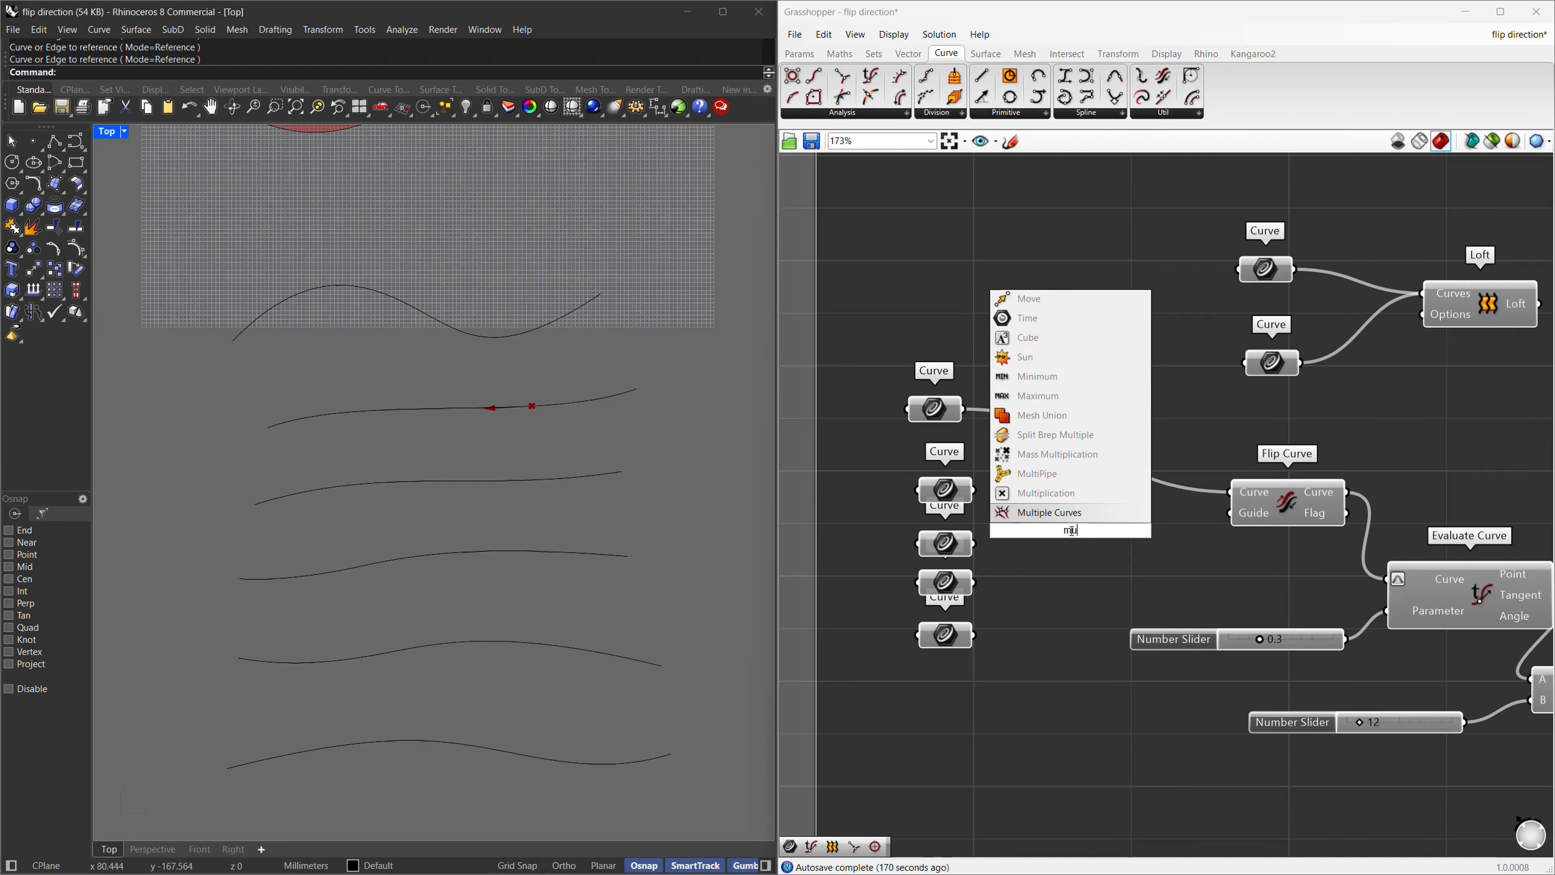
{"action": "key", "text": "BackSpace"}
{"action": "type", "text": "erge"}
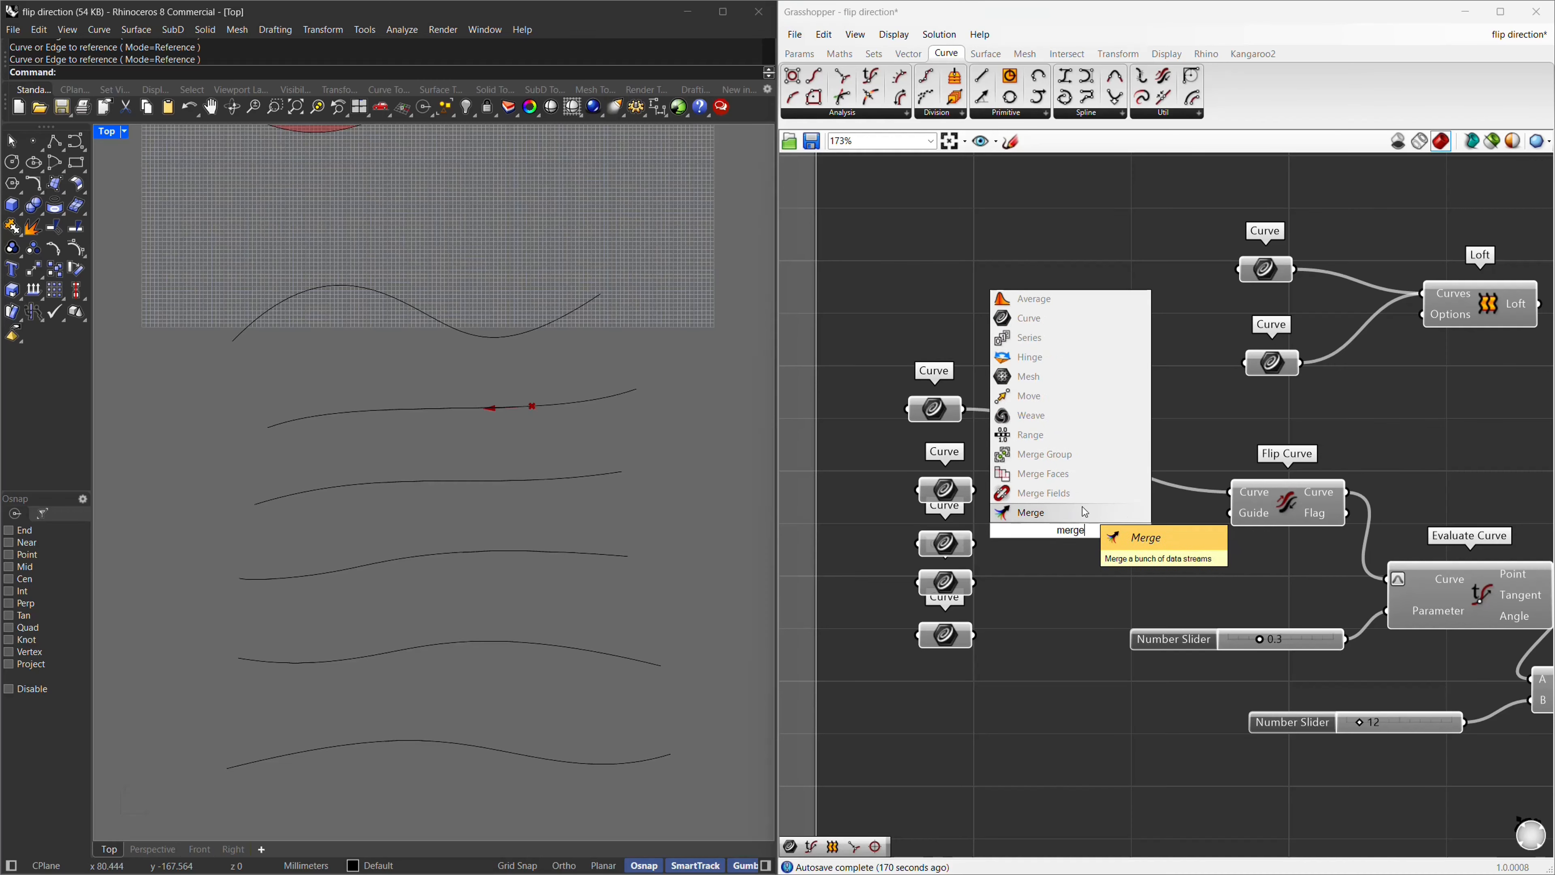
{"action": "left_click", "coordinate": [1040, 513]}
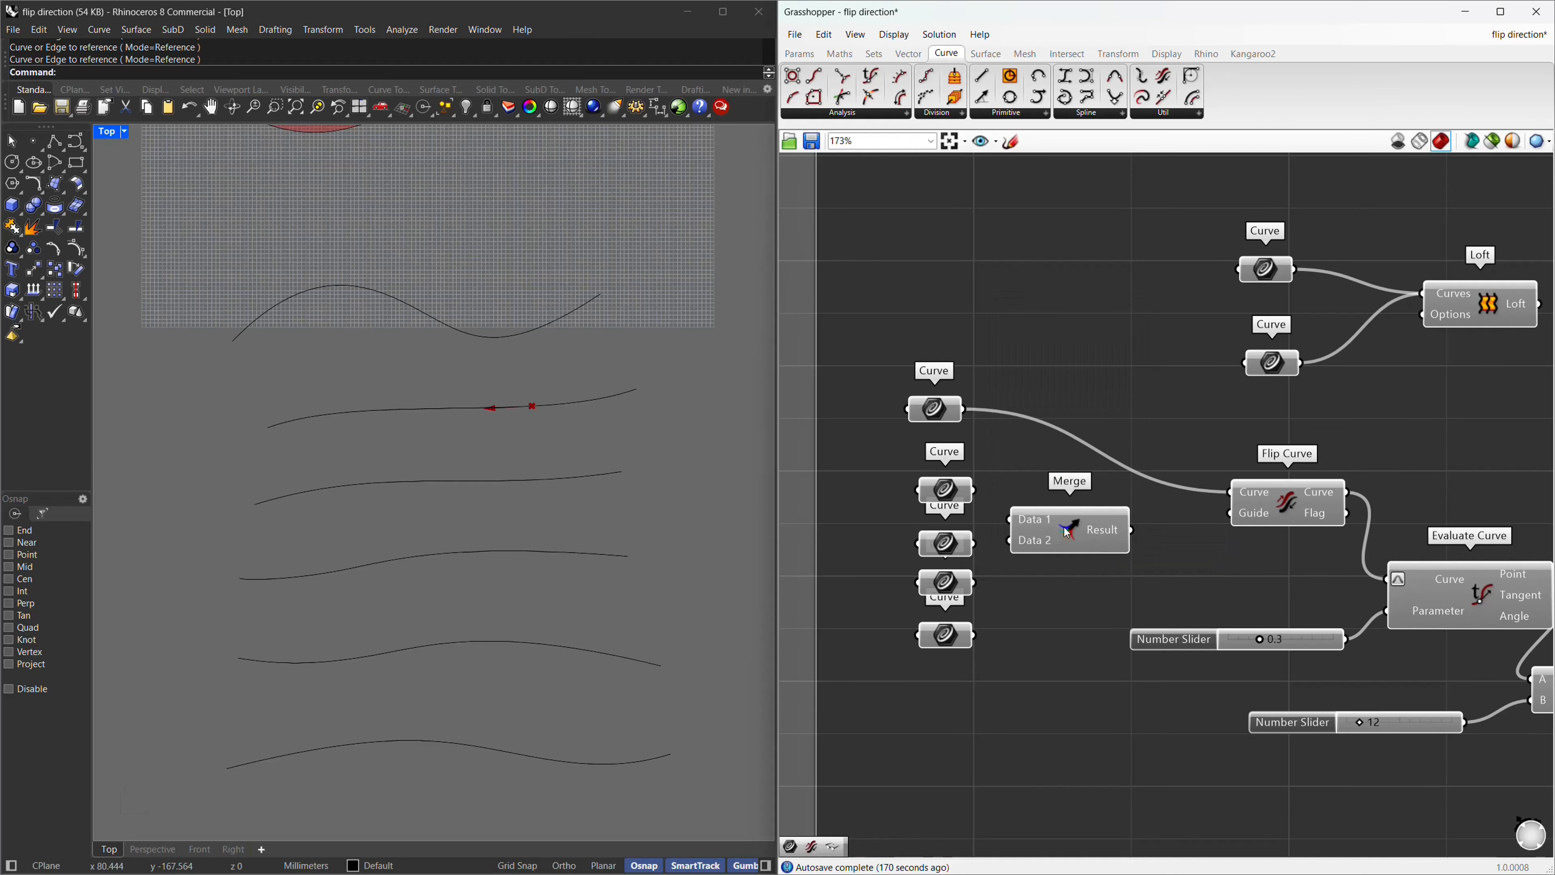
Connect the five Curve parameters to Merge inputs D1 to D5 in order from the uppermost down.
{"action": "left_click_drag", "start_coordinate": [967, 409], "coordinate": [1051, 536]}
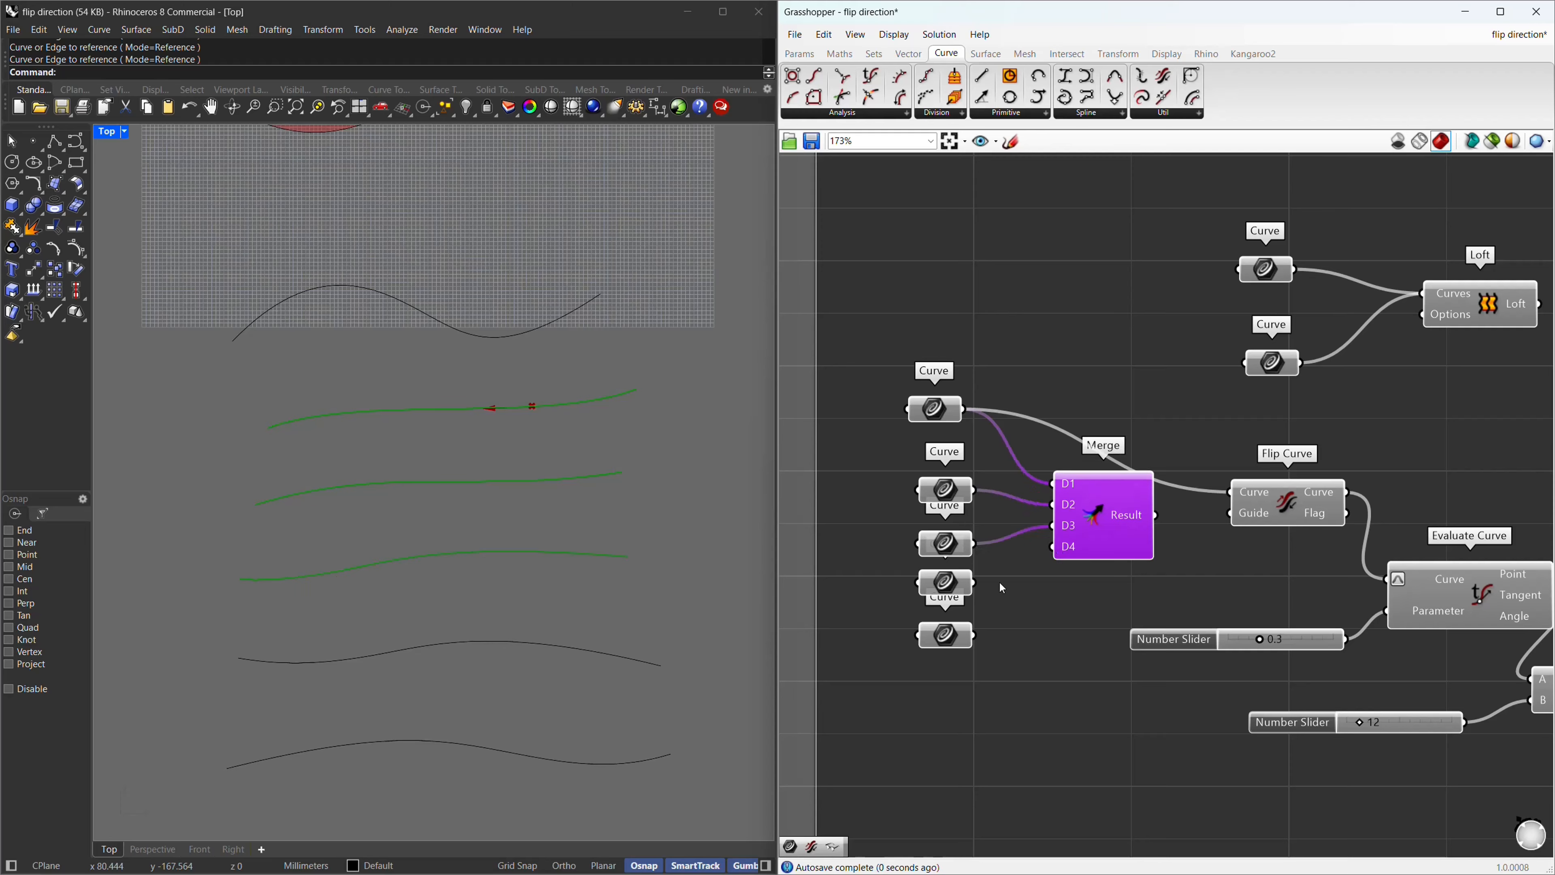
{"action": "left_click_drag", "start_coordinate": [974, 583], "coordinate": [1052, 546]}
{"action": "left_click_drag", "start_coordinate": [975, 637], "coordinate": [1074, 572]}
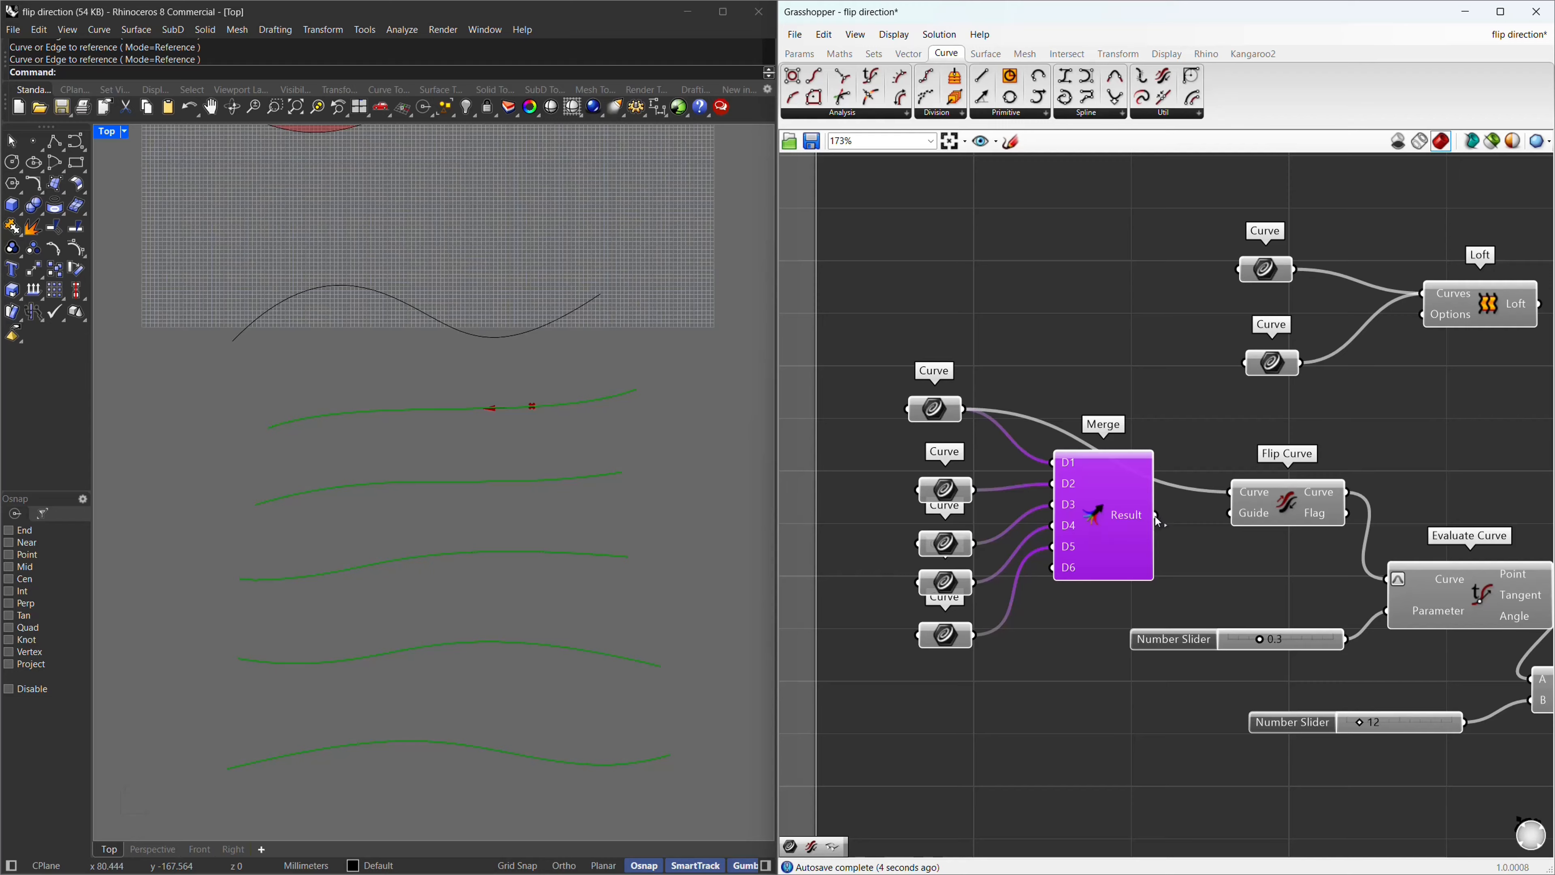
Connect the Merge result directly to Evaluate Curve's Curve input and examine the direction arrows on the five curves, including the lowest one.
{"action": "left_click_drag", "start_coordinate": [1157, 515], "coordinate": [1399, 586]}
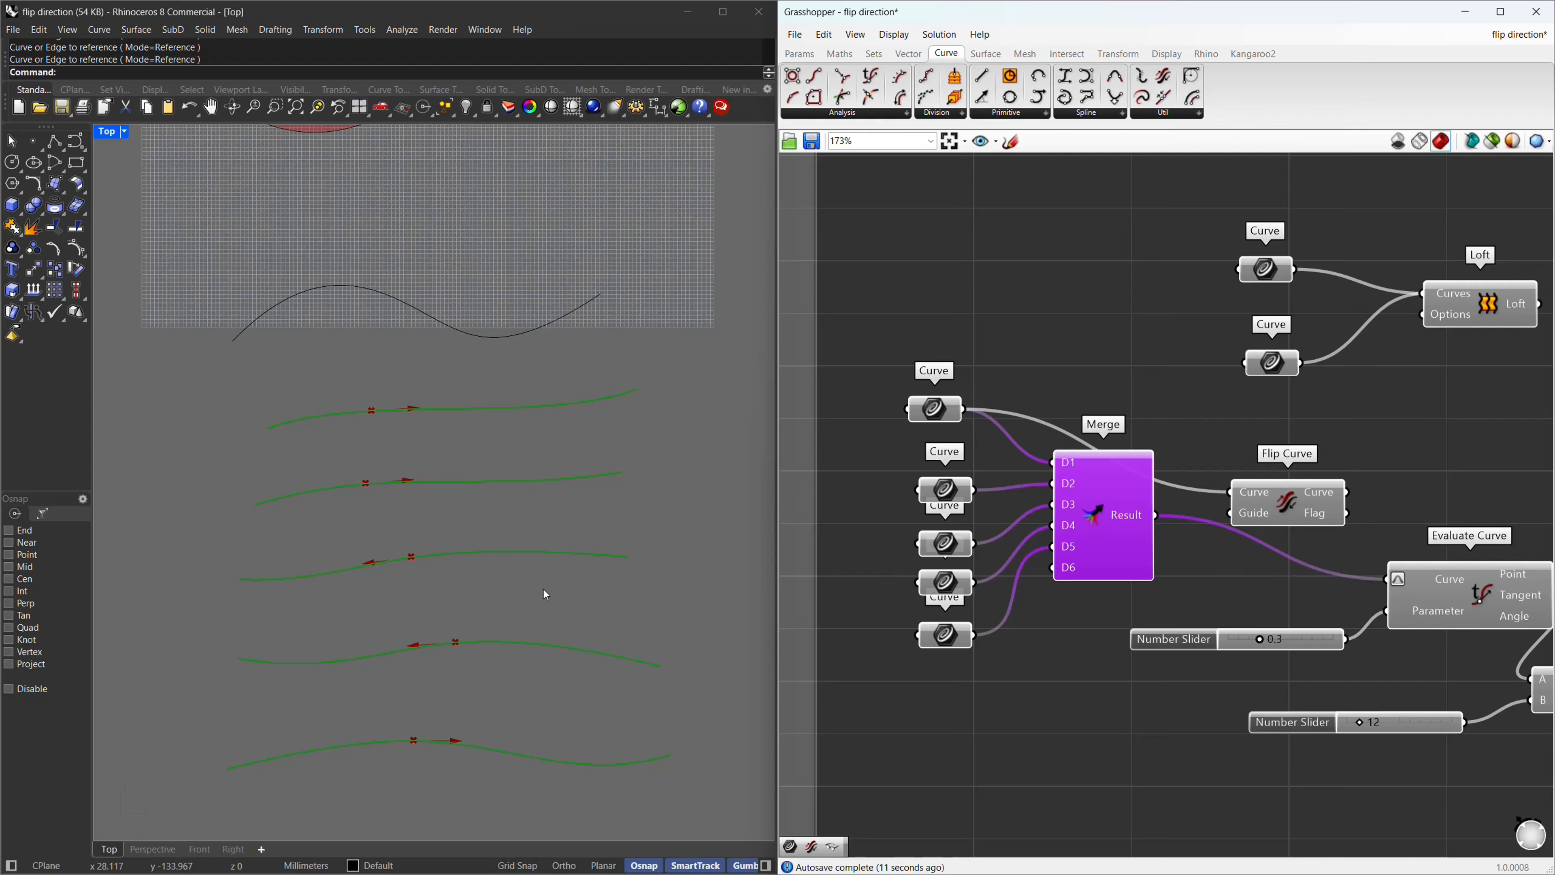
{"action": "scroll", "coordinate": [377, 426], "scroll_direction": "up", "scroll_amount": 4}
{"action": "scroll", "coordinate": [371, 407], "scroll_direction": "down", "scroll_amount": 4}
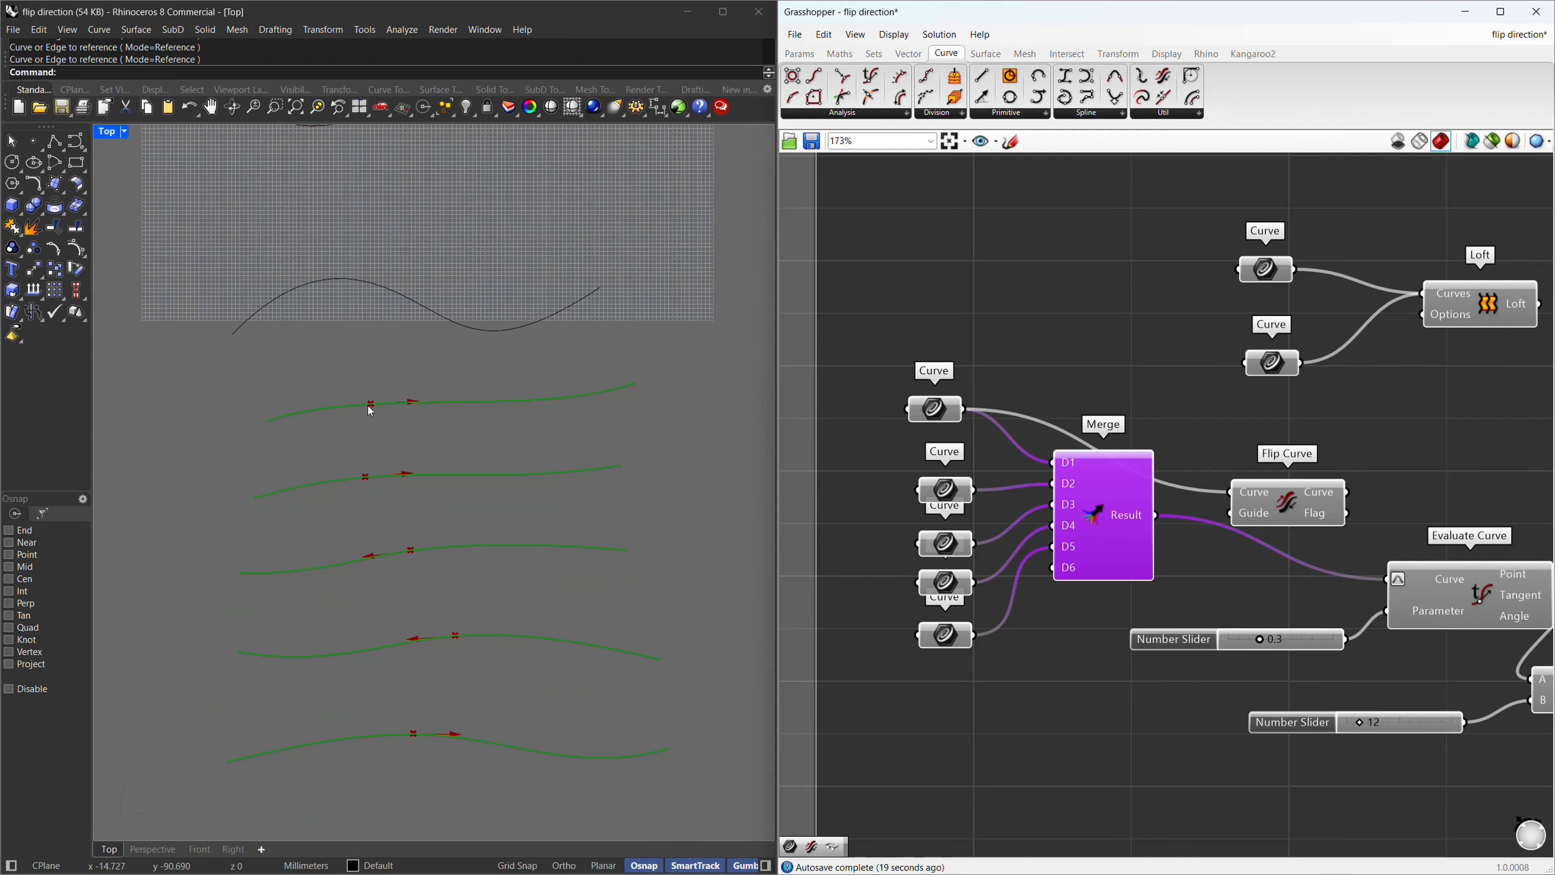
{"action": "scroll", "coordinate": [371, 411], "scroll_direction": "up", "scroll_amount": 2}
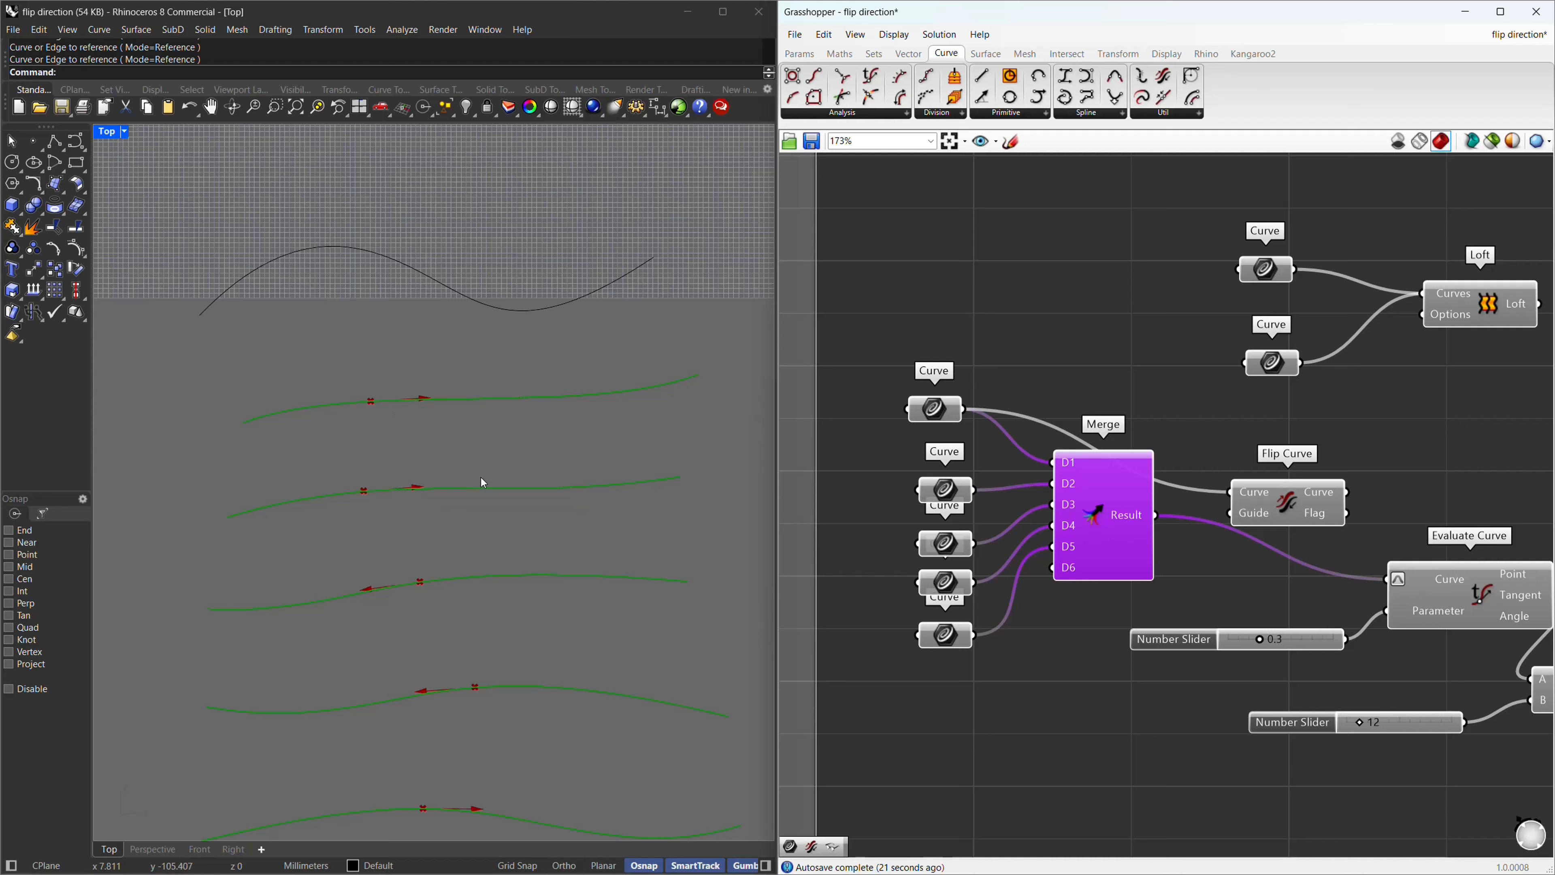
{"action": "scroll", "coordinate": [394, 633], "scroll_direction": "down", "scroll_amount": 2}
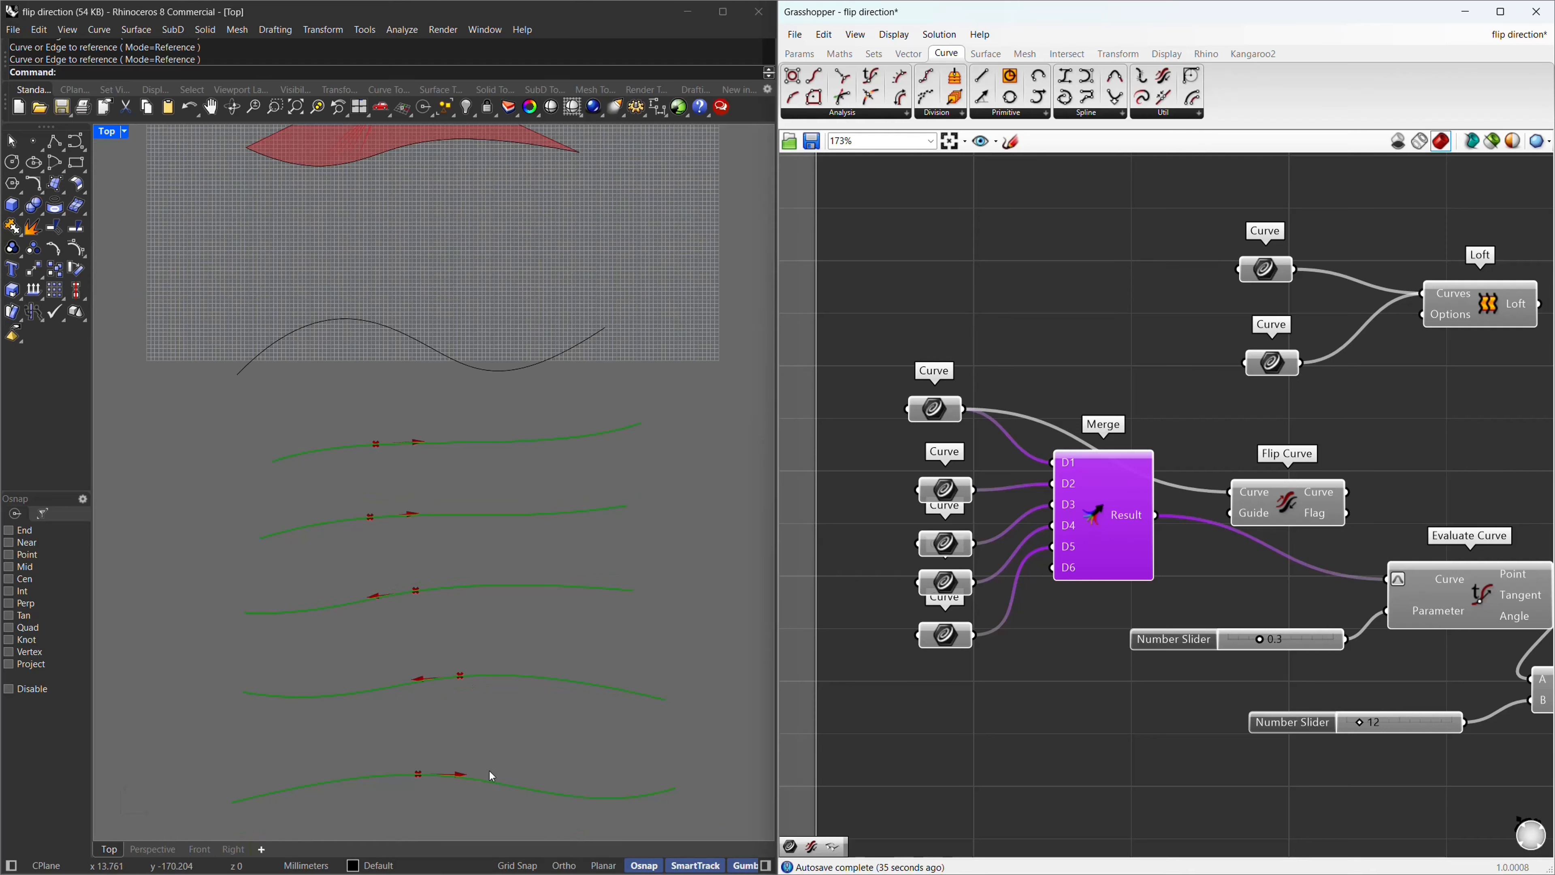
{"action": "left_click", "coordinate": [444, 781]}
{"action": "left_click", "coordinate": [1008, 694]}
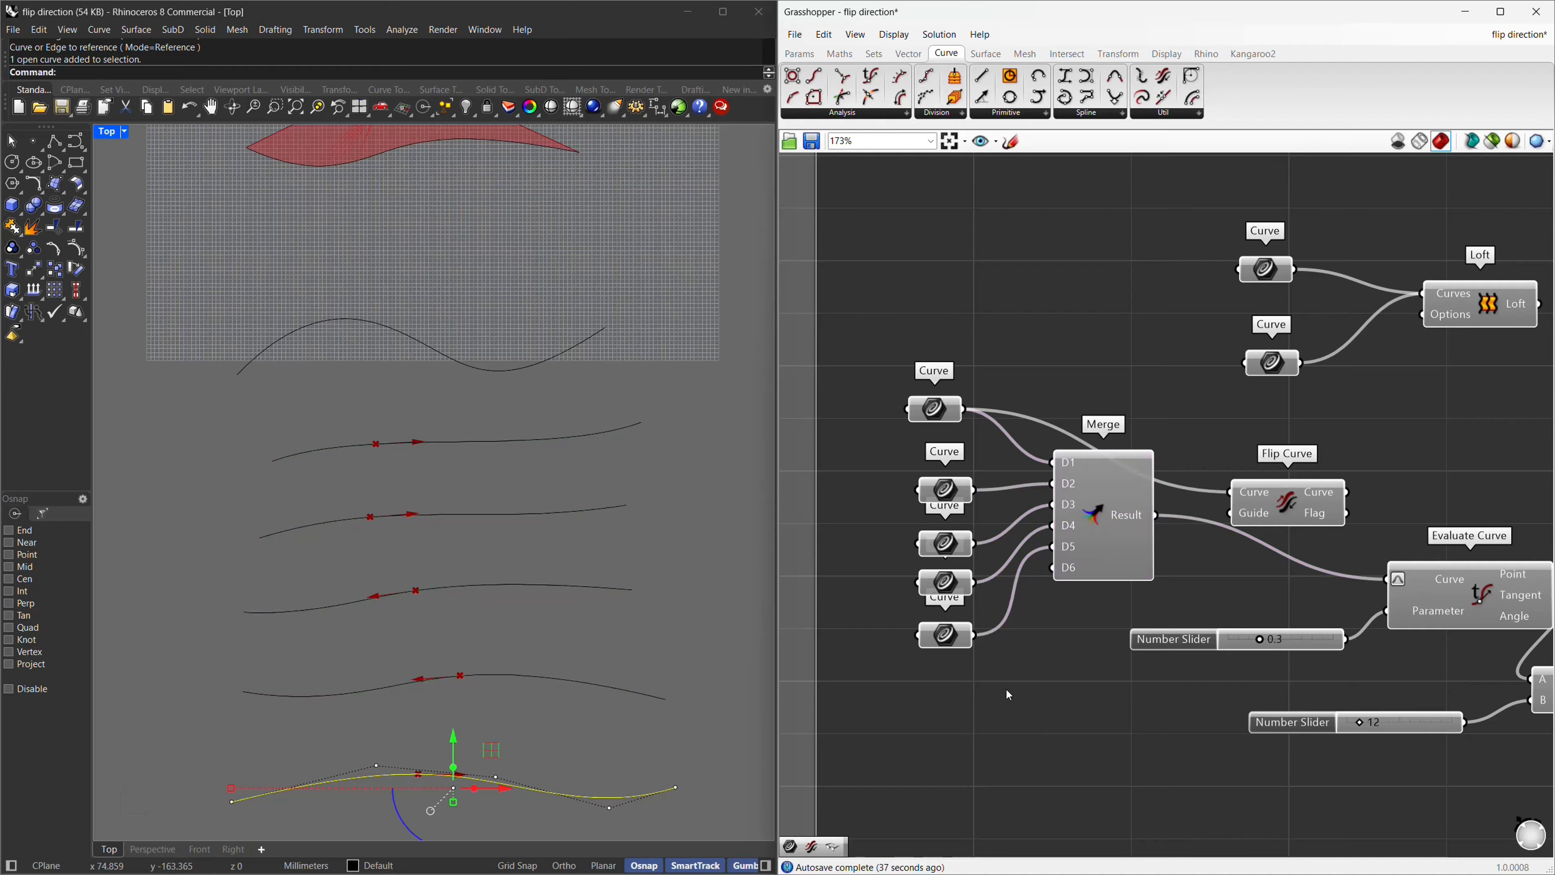
Route the Merge result through Flip Curve into Evaluate Curve, with the lowest Curve parameter wired to Flip Curve's Guide input.
{"action": "left_click_drag", "start_coordinate": [1292, 501], "coordinate": [1304, 448]}
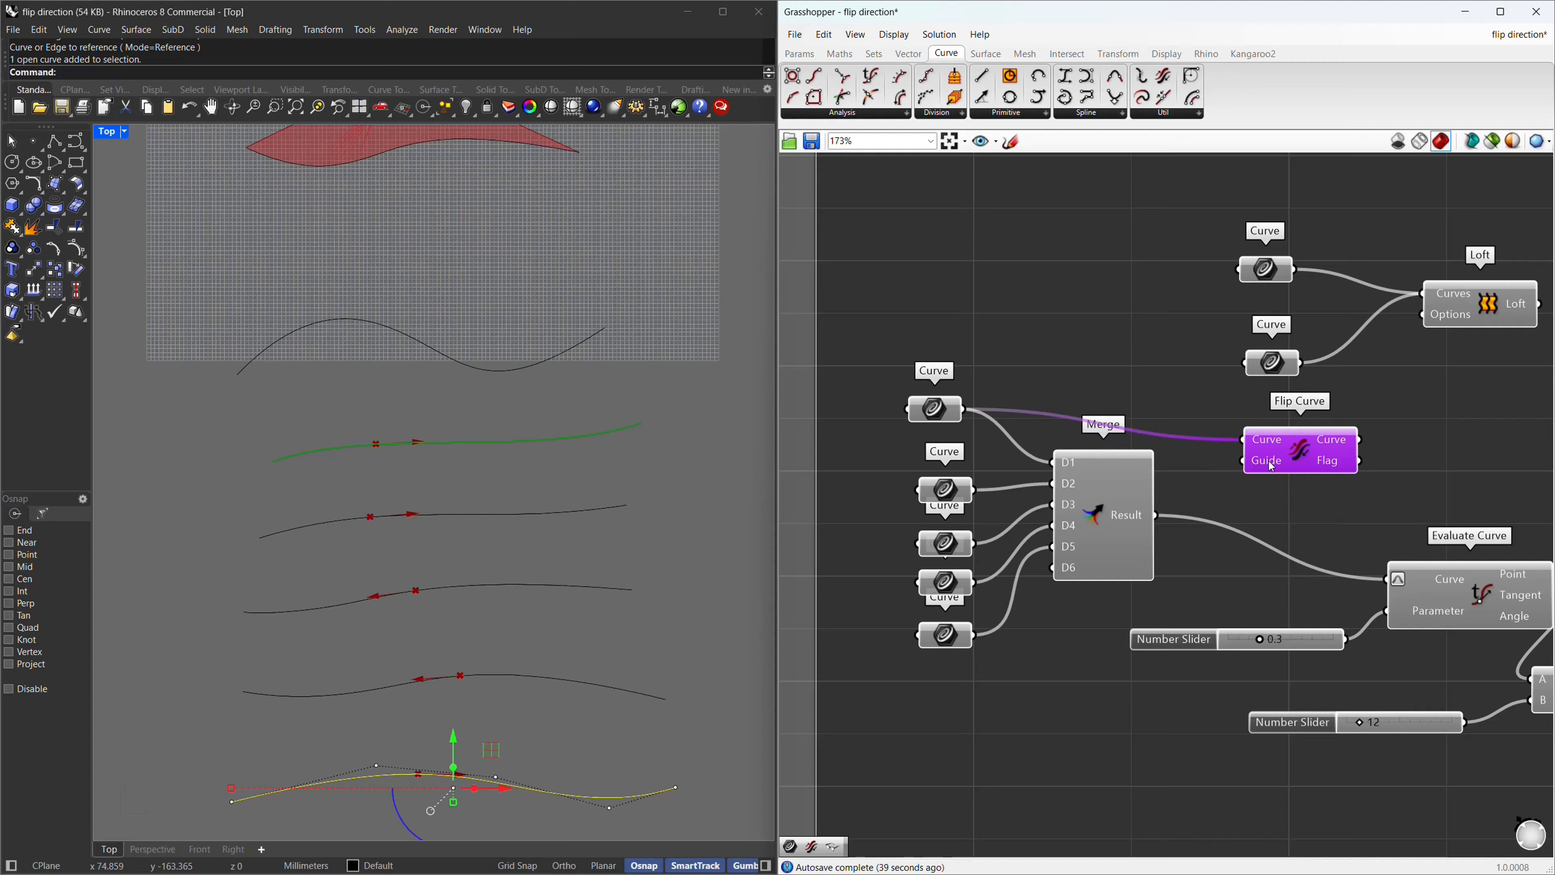
{"action": "left_click", "coordinate": [1233, 514]}
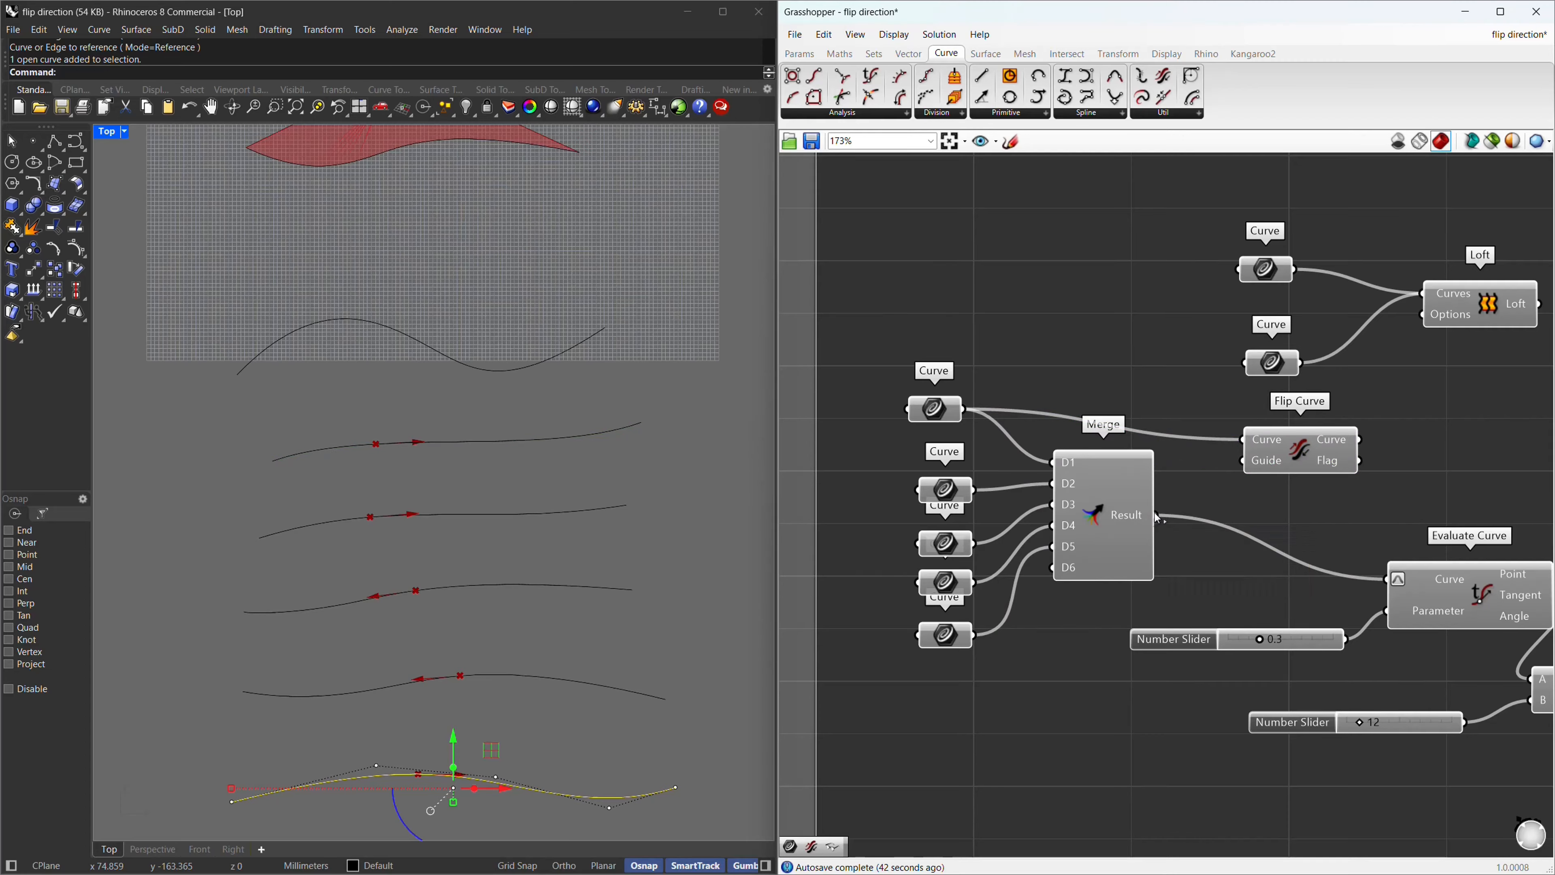
{"action": "left_click_drag", "start_coordinate": [1155, 515], "coordinate": [1386, 580]}
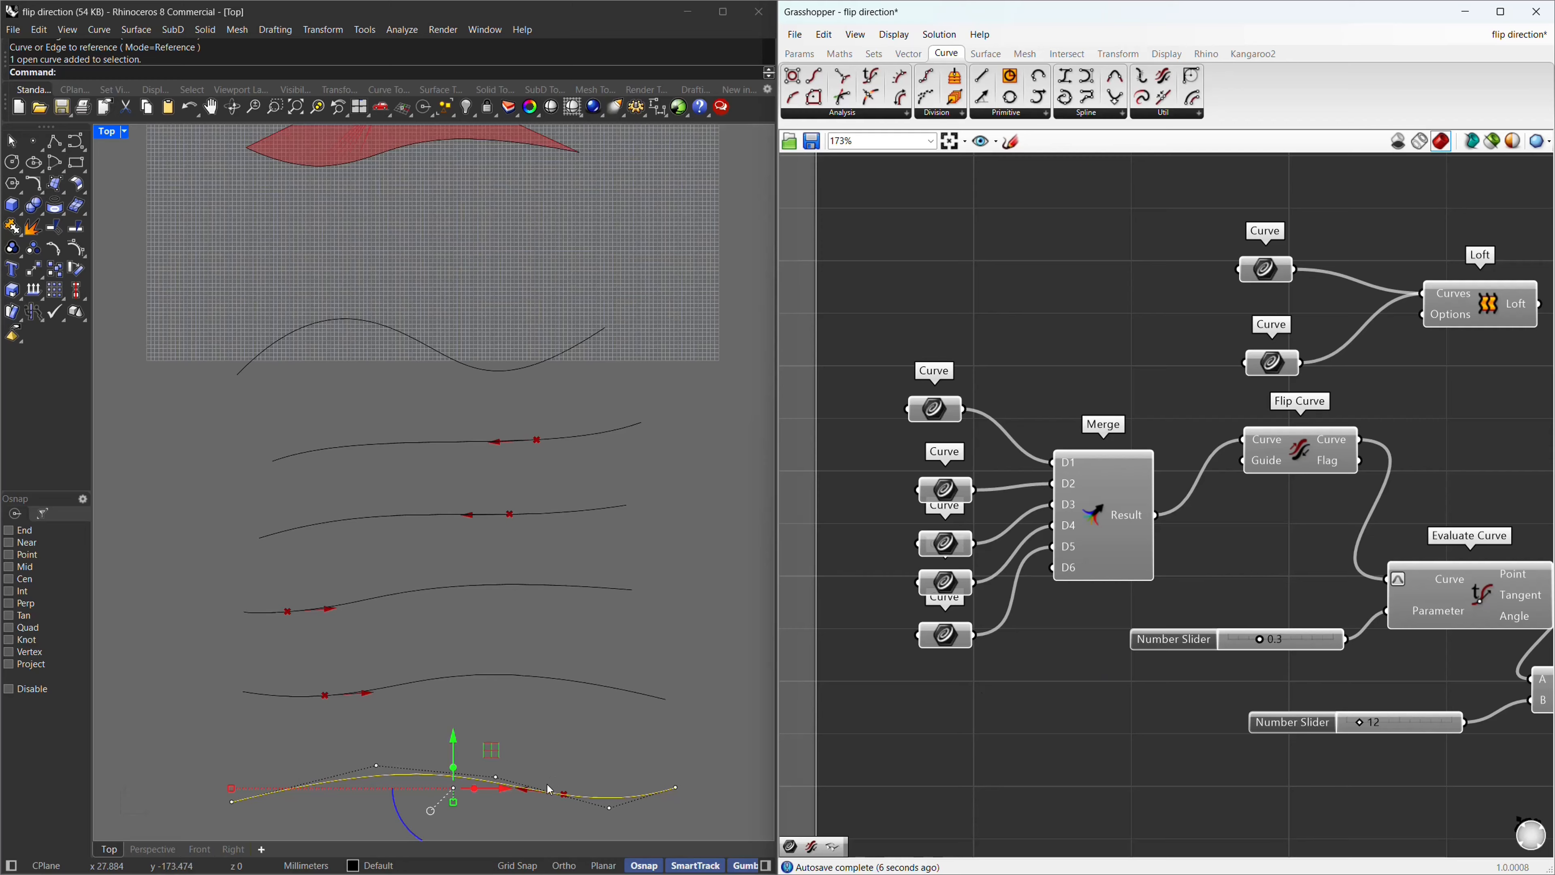
{"action": "left_click_drag", "start_coordinate": [975, 634], "coordinate": [1241, 461]}
{"action": "left_click", "coordinate": [527, 744]}
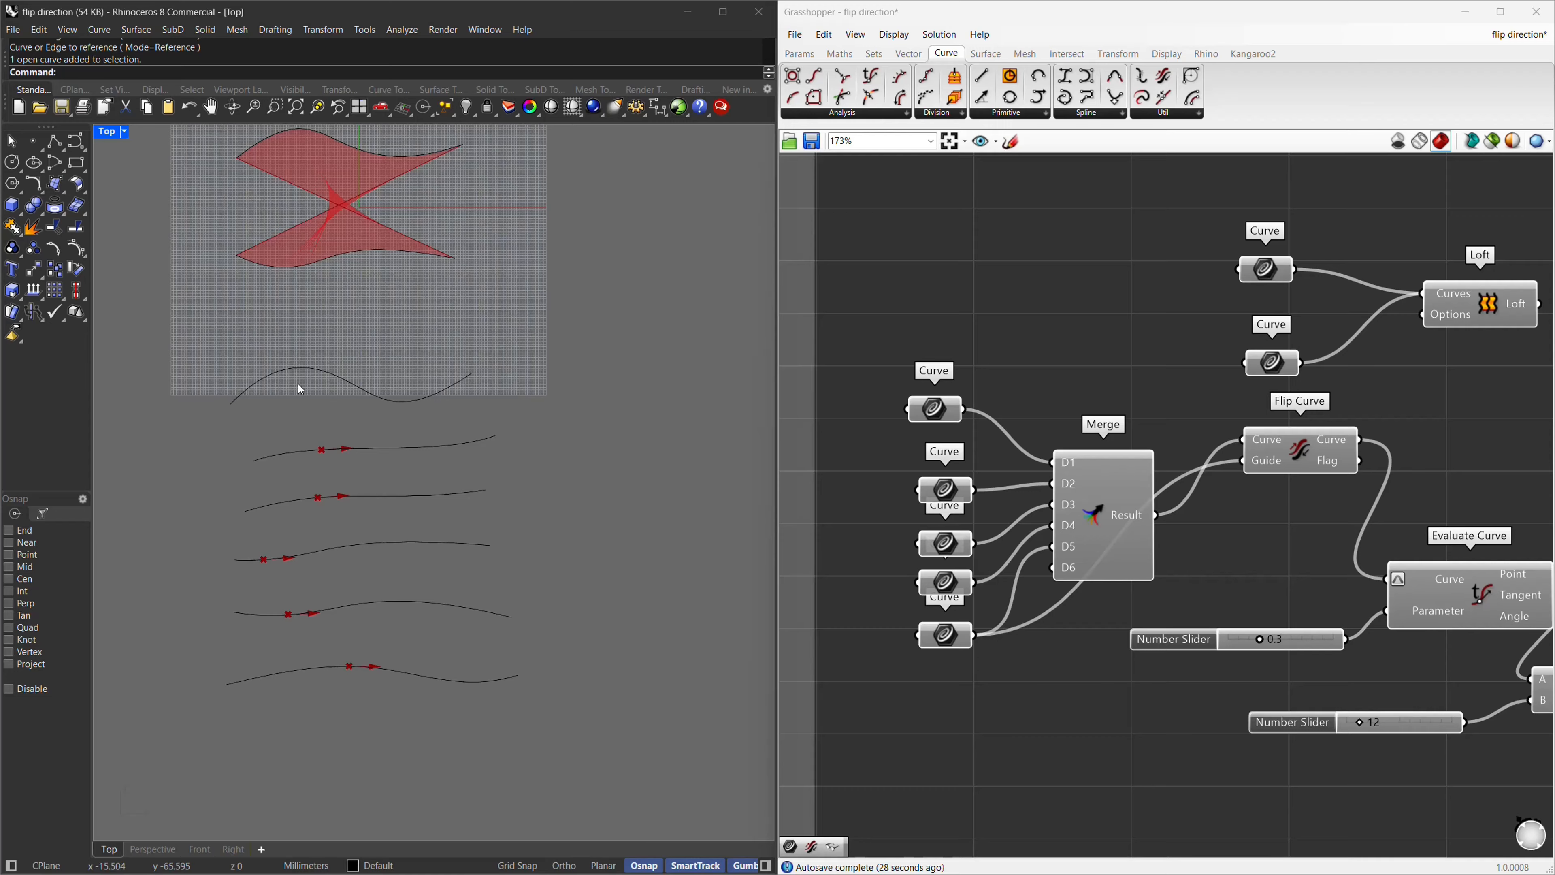
Draw a wavy five-point curve from left to right in the empty area beside the existing curves, level with the uppermost merged one.
{"action": "left_click", "coordinate": [76, 141]}
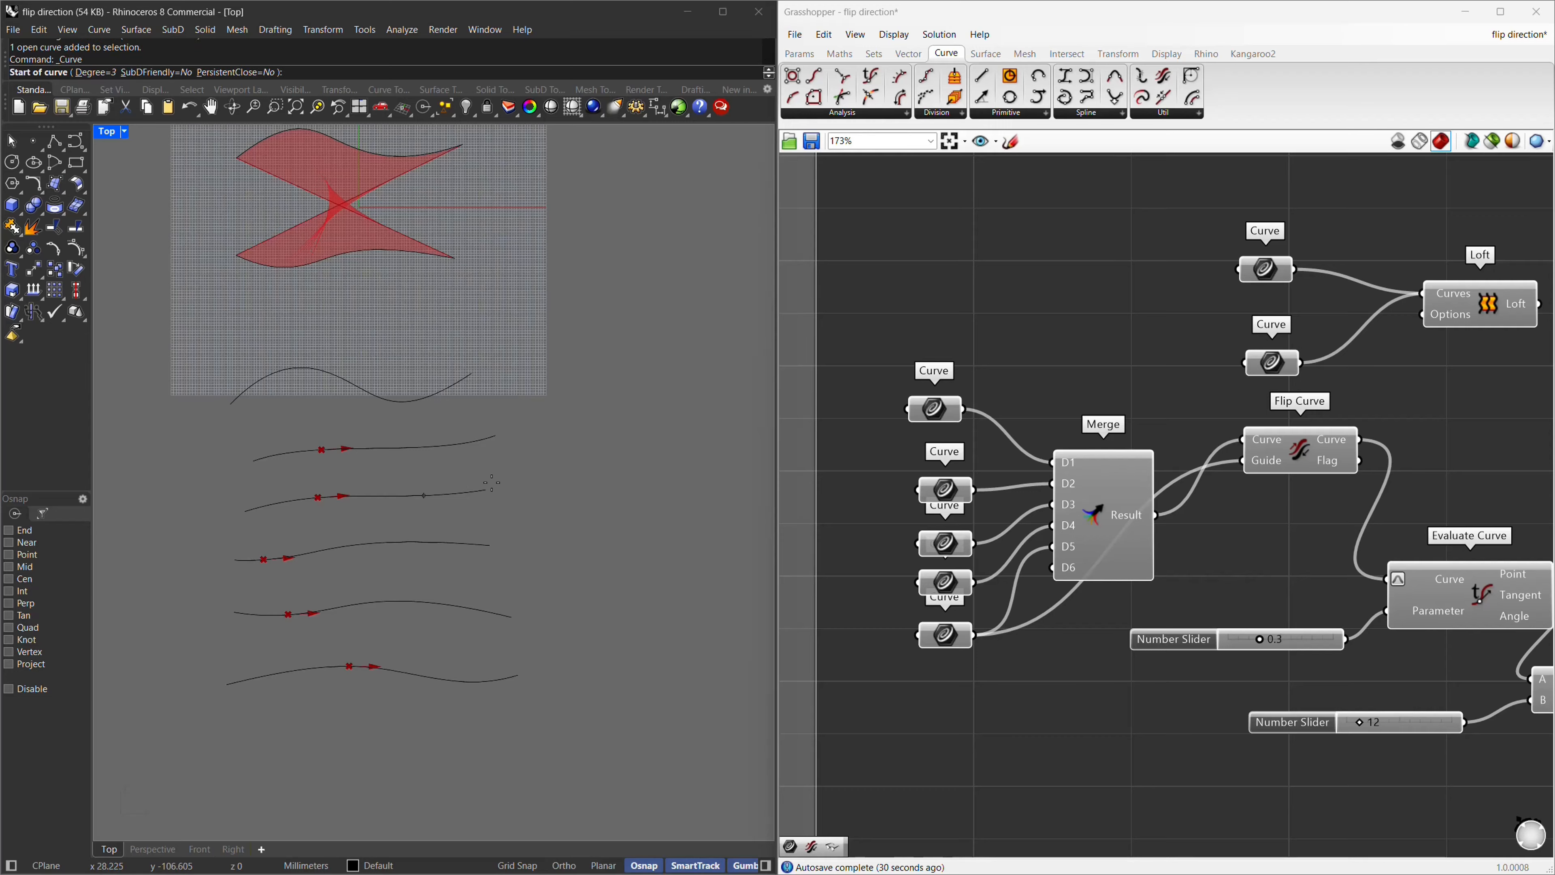
{"action": "scroll", "coordinate": [227, 473], "scroll_direction": "down", "scroll_amount": 2}
{"action": "scroll", "coordinate": [483, 432], "scroll_direction": "up", "scroll_amount": 4}
{"action": "left_click", "coordinate": [483, 450]}
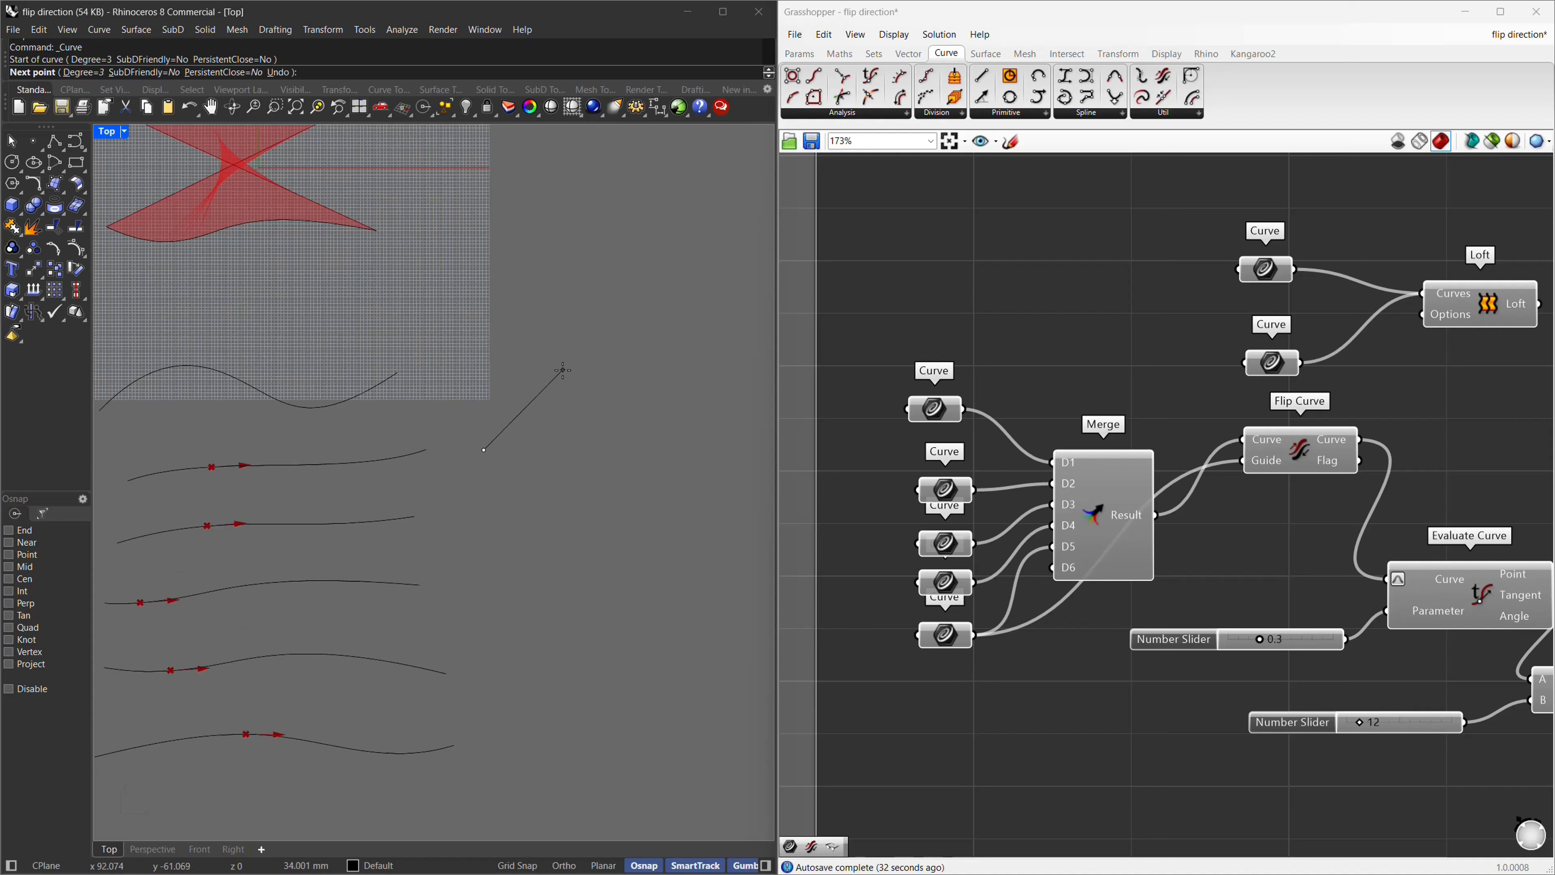
{"action": "left_click", "coordinate": [562, 369]}
{"action": "left_click", "coordinate": [649, 460]}
{"action": "scroll", "coordinate": [612, 466], "scroll_direction": "down", "scroll_amount": 4}
{"action": "scroll", "coordinate": [686, 485], "scroll_direction": "up", "scroll_amount": 2}
{"action": "left_click", "coordinate": [693, 474]}
{"action": "left_click", "coordinate": [749, 401]}
{"action": "key", "text": "Return"}
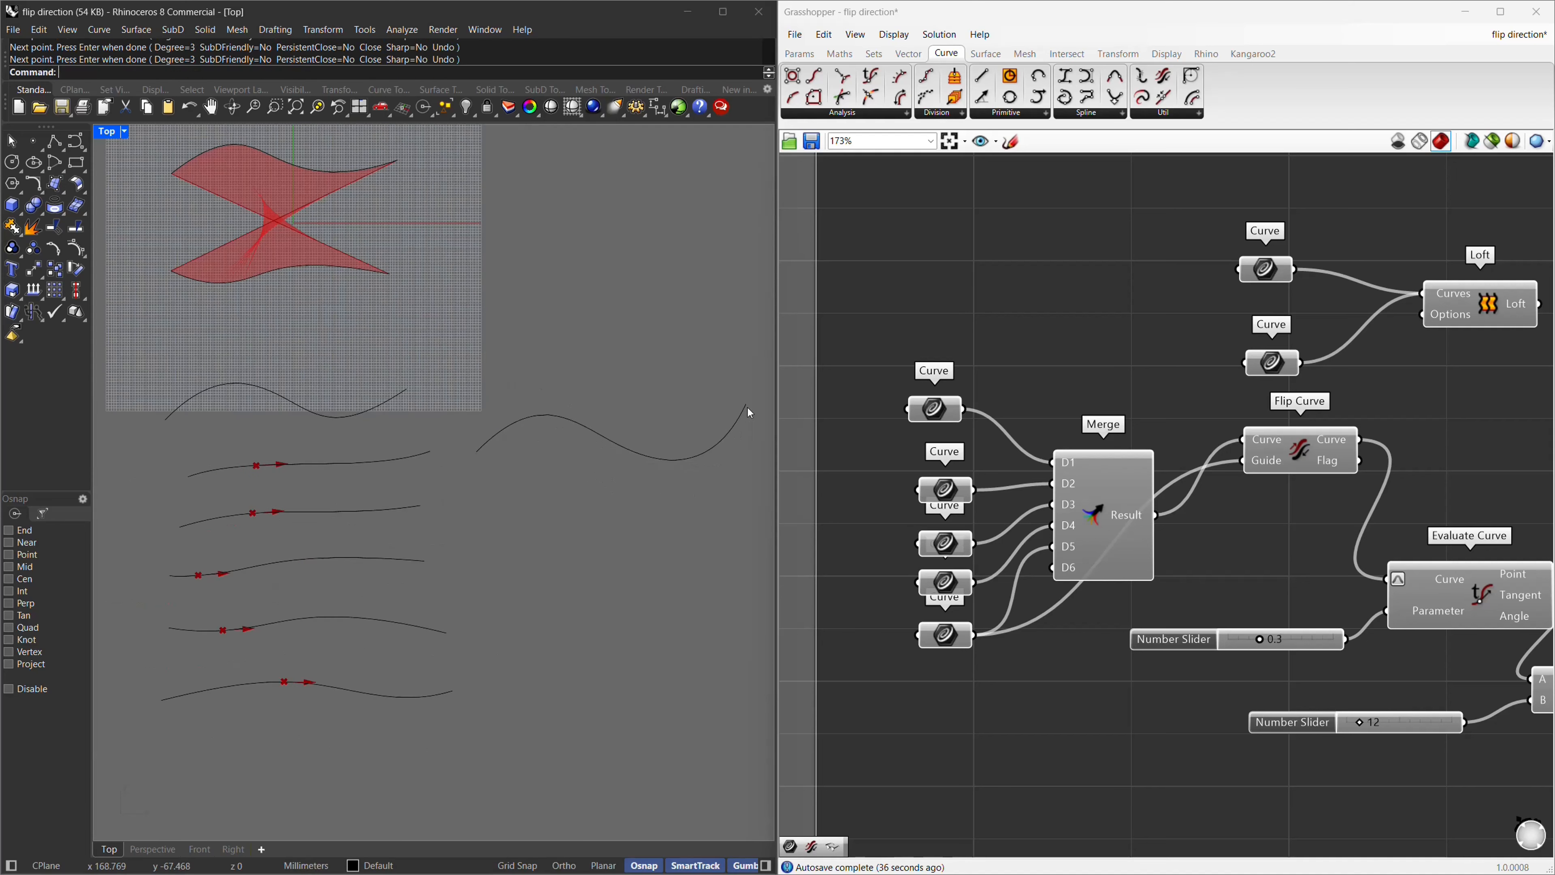
Draw a second wavy five-point curve from left to right just below the first new one.
{"action": "scroll", "coordinate": [269, 454], "scroll_direction": "down", "scroll_amount": 4}
{"action": "left_click", "coordinate": [76, 142]}
{"action": "left_click", "coordinate": [421, 511]}
{"action": "left_click", "coordinate": [469, 477]}
{"action": "left_click", "coordinate": [533, 538]}
{"action": "left_click", "coordinate": [575, 516]}
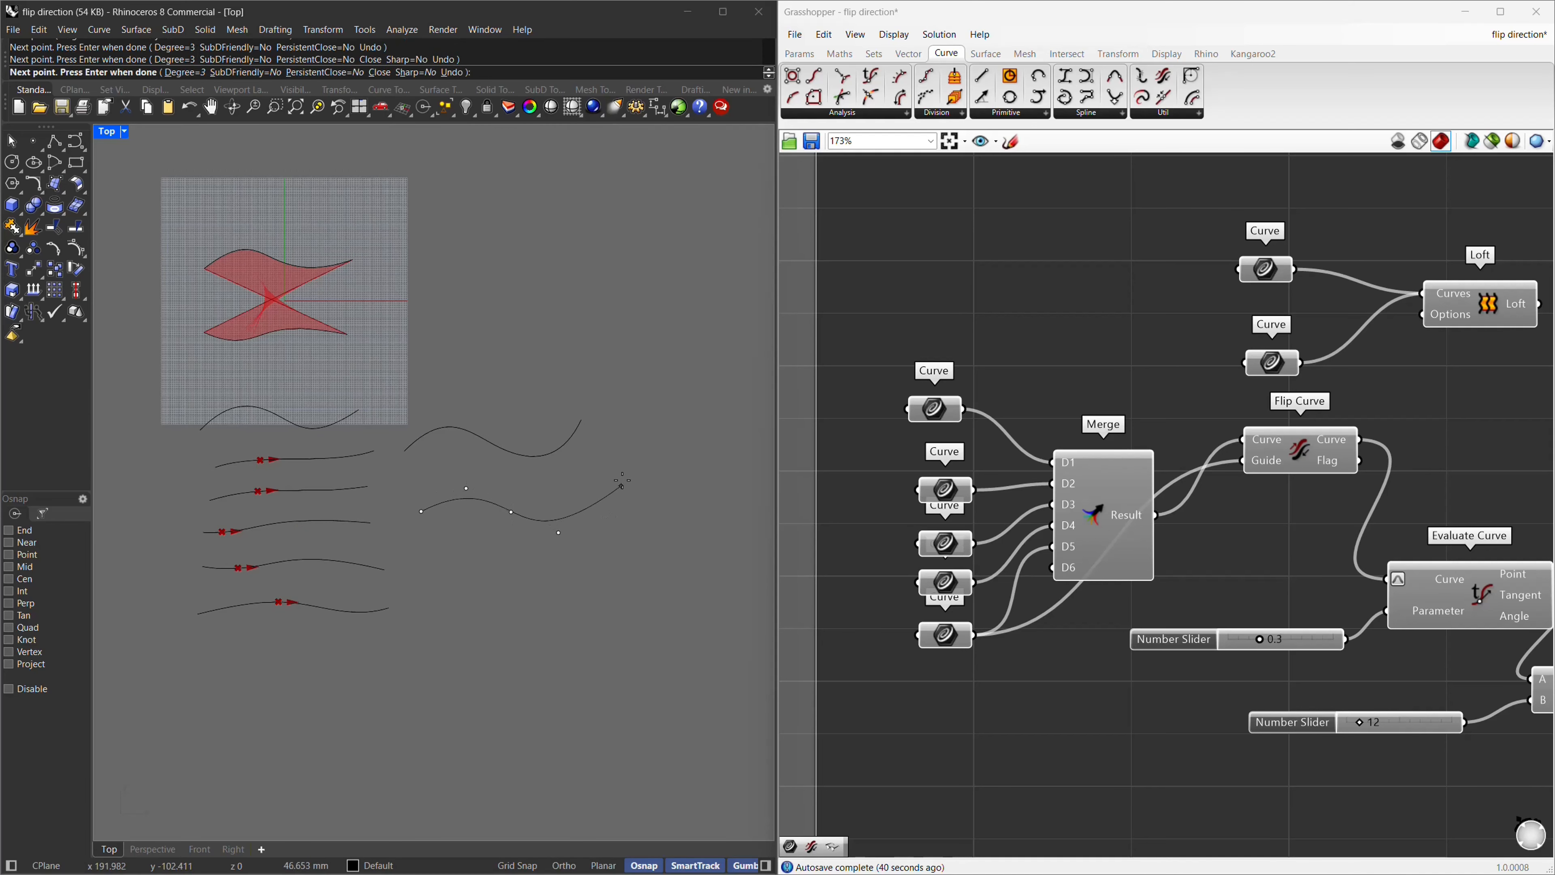
{"action": "left_click", "coordinate": [622, 481]}
{"action": "key", "text": "Return"}
Draw a third wavy five-point curve below the second, this time from right to left.
{"action": "left_click", "coordinate": [79, 143]}
{"action": "left_click", "coordinate": [622, 546]}
{"action": "left_click", "coordinate": [581, 579]}
{"action": "left_click", "coordinate": [530, 594]}
{"action": "left_click", "coordinate": [462, 550]}
{"action": "left_click", "coordinate": [421, 598]}
{"action": "key", "text": "Return"}
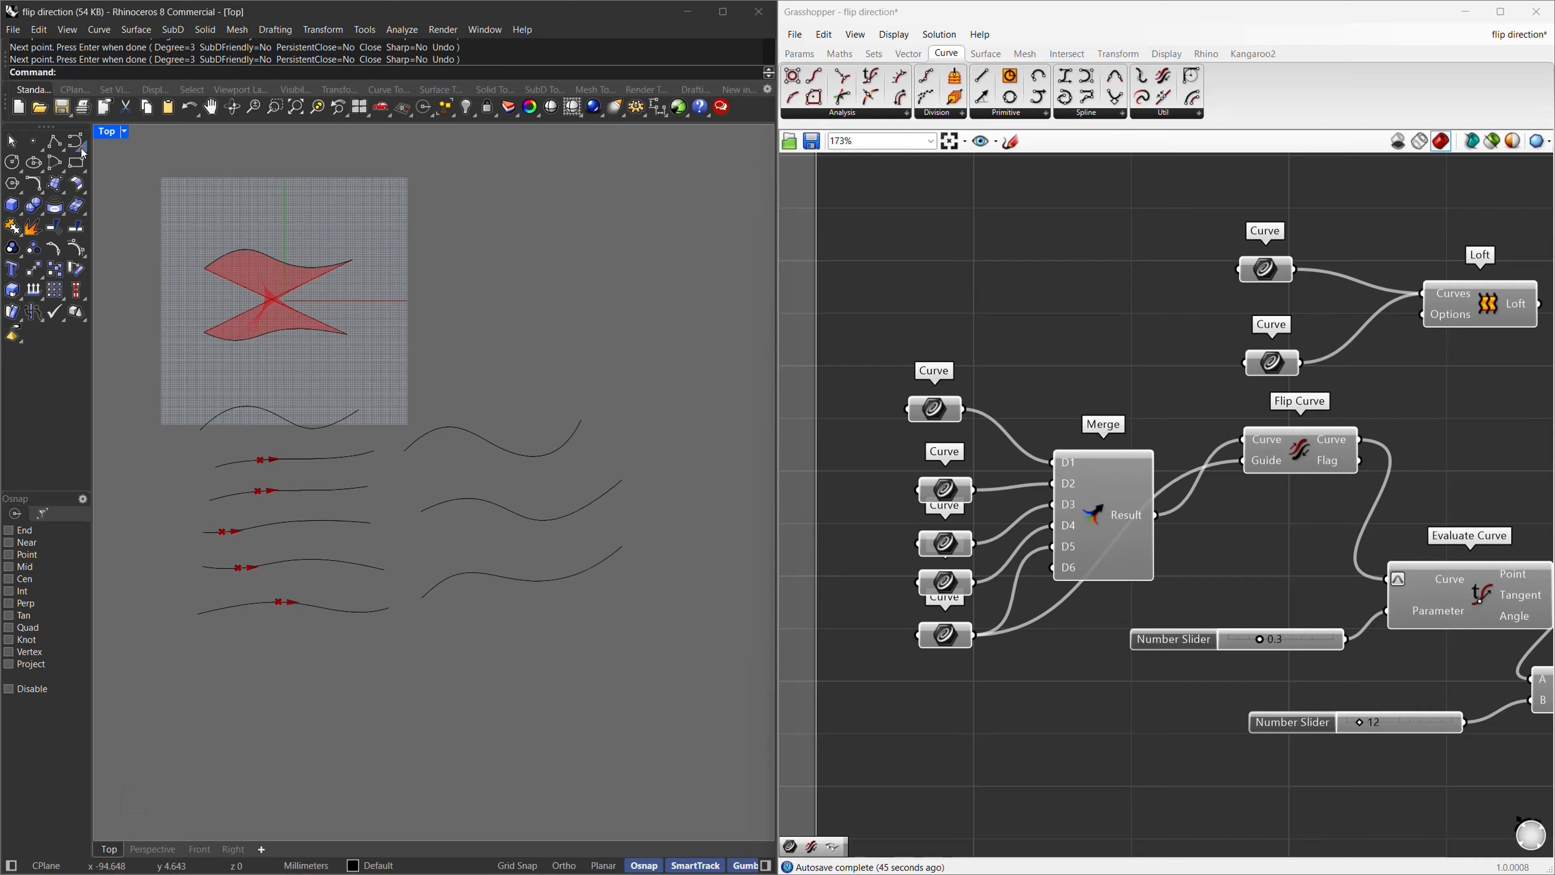
Draw a fourth, longer wavy five-point curve from left to right below the other new curves.
{"action": "left_click", "coordinate": [79, 145]}
{"action": "left_click", "coordinate": [452, 672]}
{"action": "left_click", "coordinate": [508, 639]}
{"action": "left_click", "coordinate": [576, 617]}
{"action": "left_click", "coordinate": [637, 692]}
{"action": "left_click", "coordinate": [695, 605]}
{"action": "key", "text": "Return"}
Draw a fifth wavy five-point curve from right to left above the other new curves and end the Curve command.
{"action": "left_click", "coordinate": [73, 146]}
{"action": "left_click", "coordinate": [590, 320]}
{"action": "left_click", "coordinate": [545, 350]}
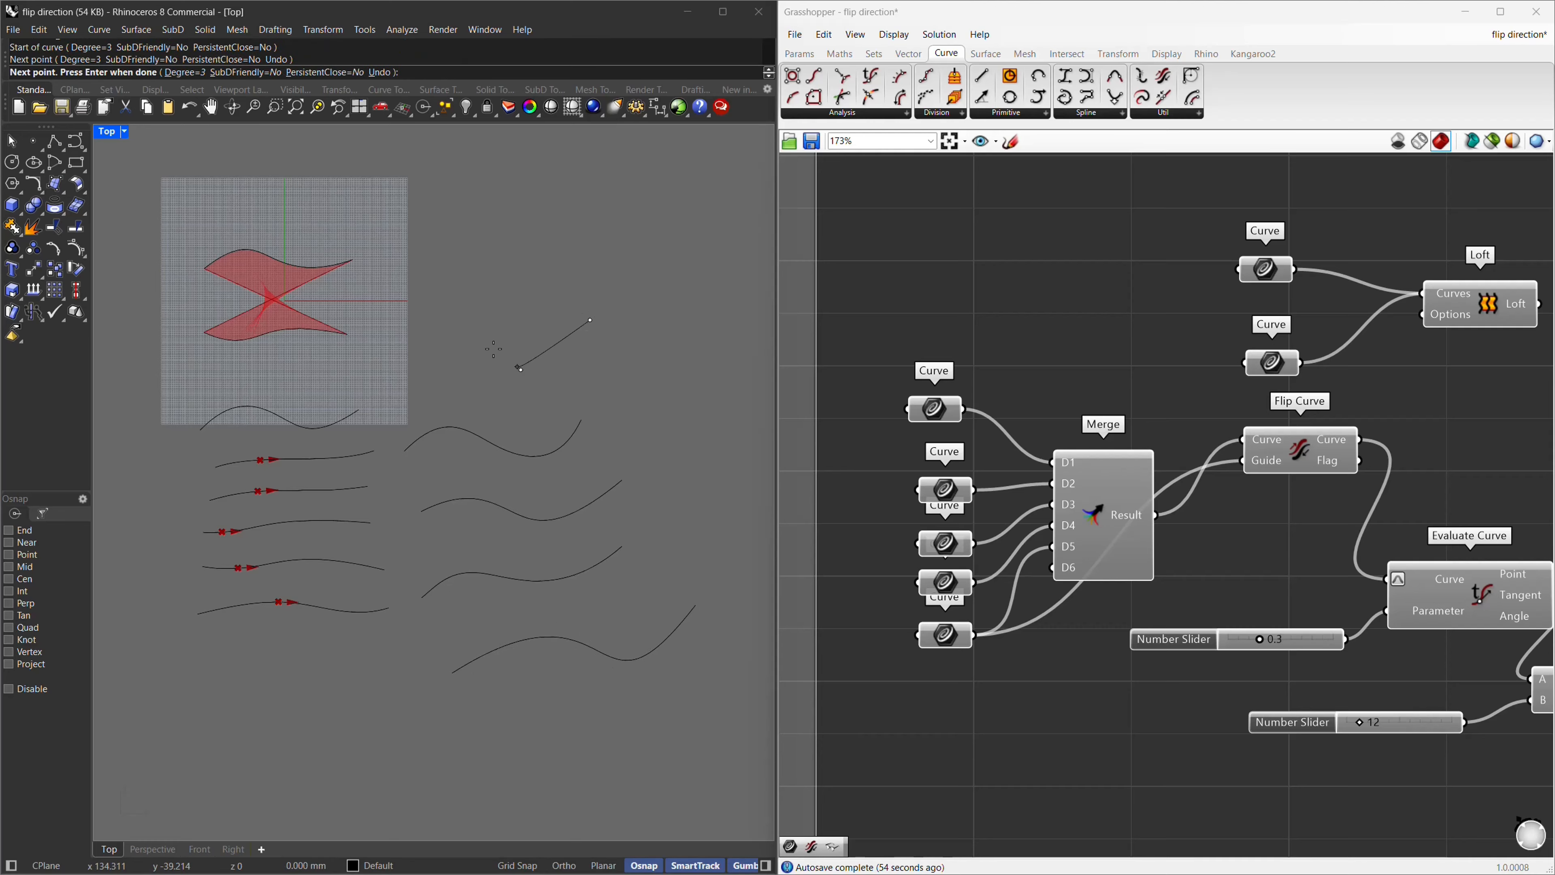
{"action": "left_click", "coordinate": [494, 358]}
{"action": "left_click", "coordinate": [437, 311]}
{"action": "left_click", "coordinate": [382, 404]}
{"action": "key", "text": "Return"}
{"action": "left_click", "coordinate": [522, 351]}
{"action": "key", "text": "Return"}
{"action": "key", "text": "Escape"}
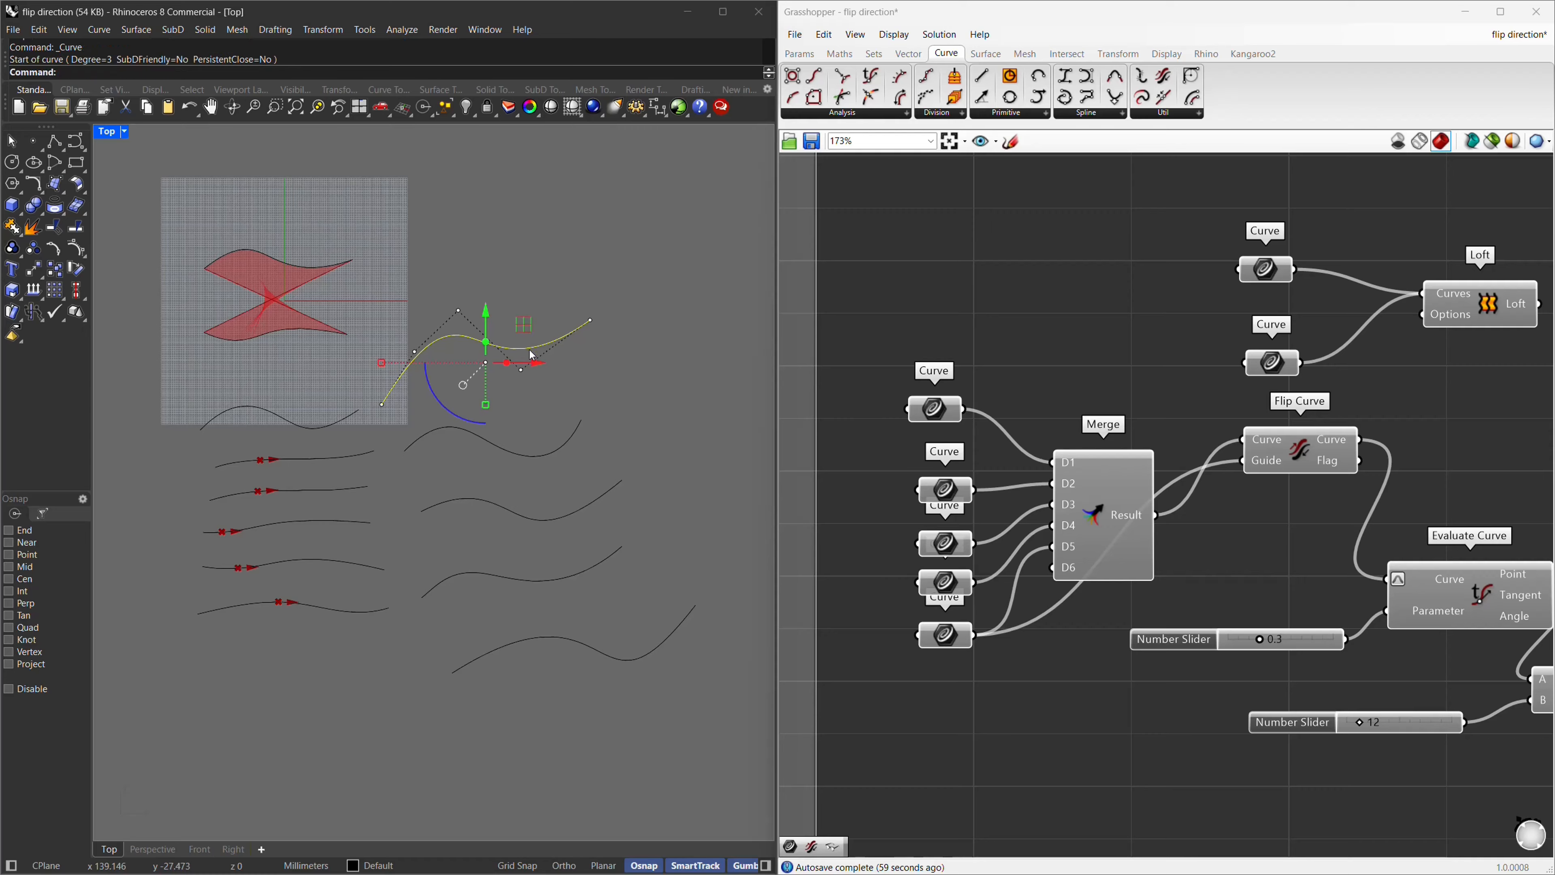
Re-reference the upper three Curve parameters feeding Merge to the upper three new curves, one curve each from the top down.
{"action": "right_click", "coordinate": [939, 408]}
{"action": "left_click", "coordinate": [1000, 605]}
{"action": "left_click", "coordinate": [475, 437]}
{"action": "right_click", "coordinate": [946, 543]}
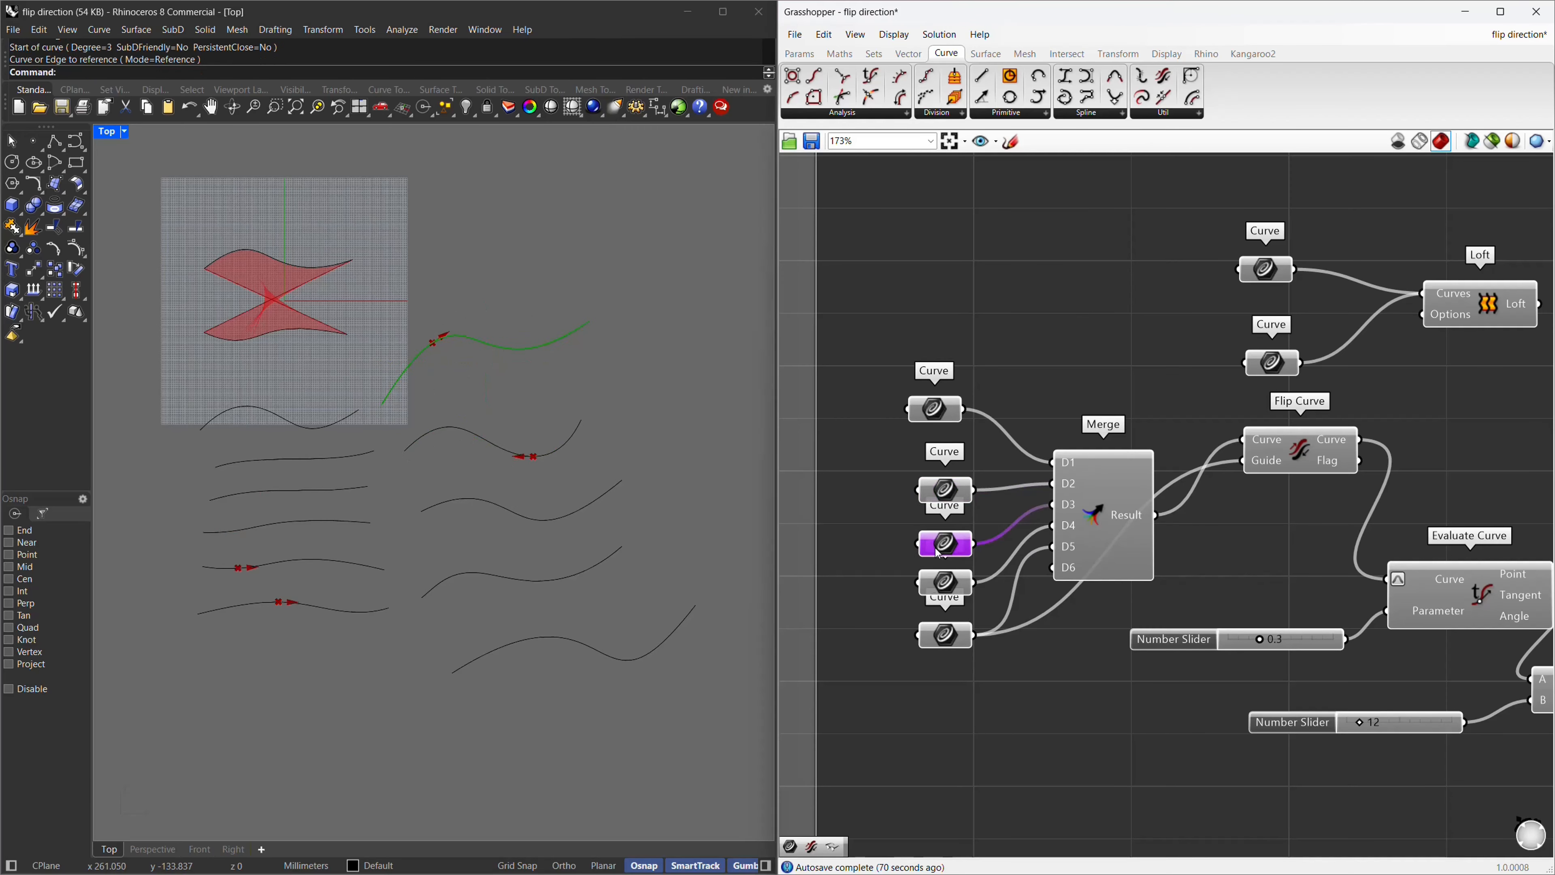
{"action": "left_click", "coordinate": [991, 743]}
{"action": "left_click", "coordinate": [582, 521]}
Re-reference the two lowest Curve parameters to the two lowest new curves, one each, and move the Merge component upward.
{"action": "right_click", "coordinate": [946, 582]}
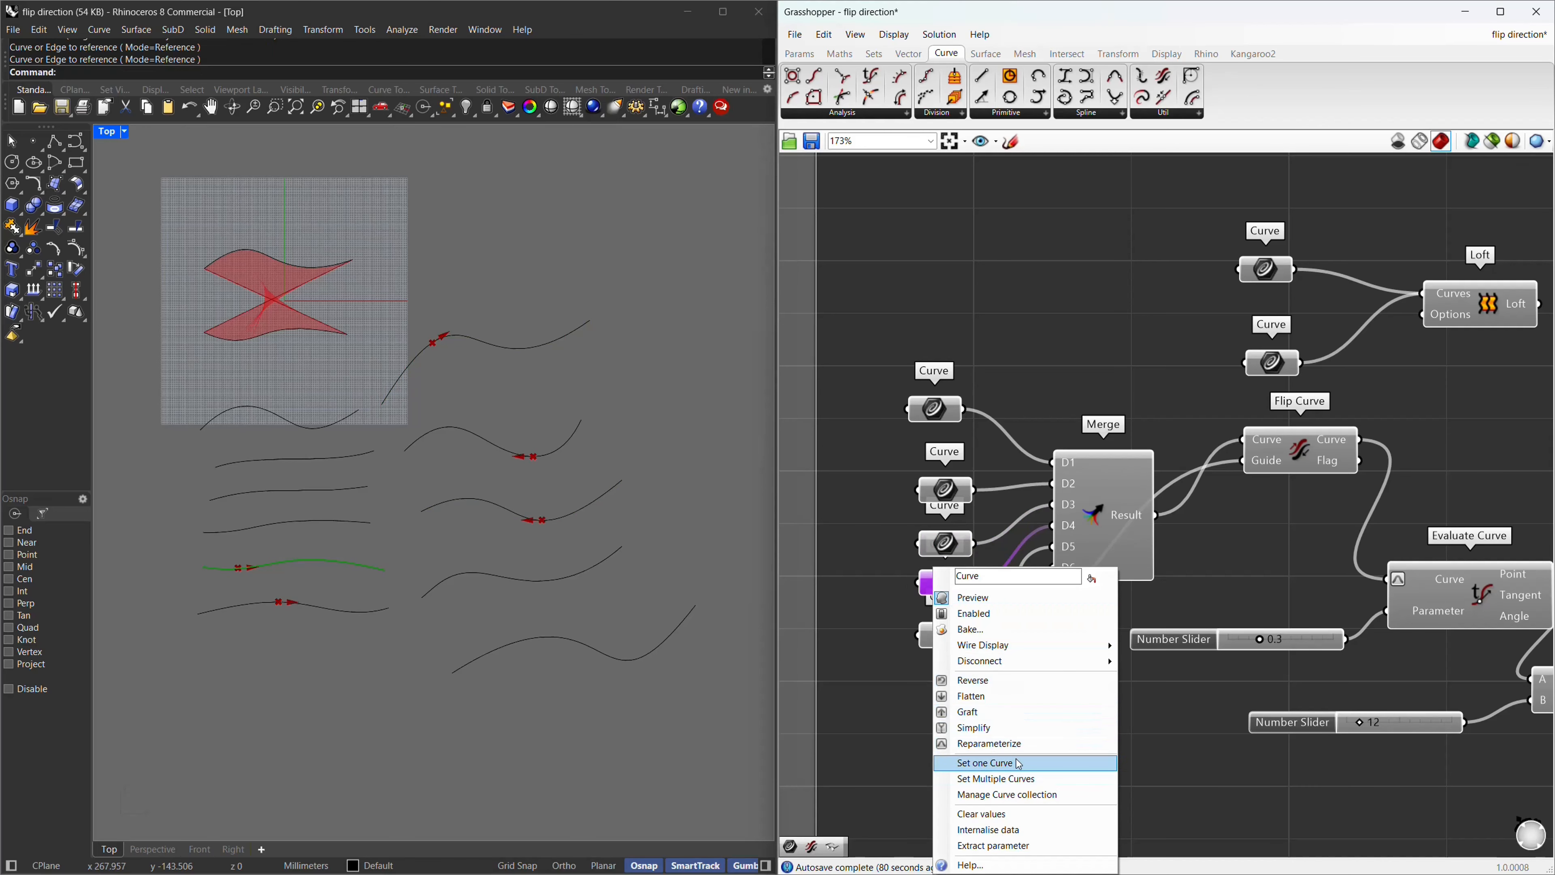
{"action": "left_click", "coordinate": [1010, 763]}
{"action": "left_click", "coordinate": [600, 560]}
{"action": "right_click", "coordinate": [946, 636]}
{"action": "left_click", "coordinate": [1010, 763]}
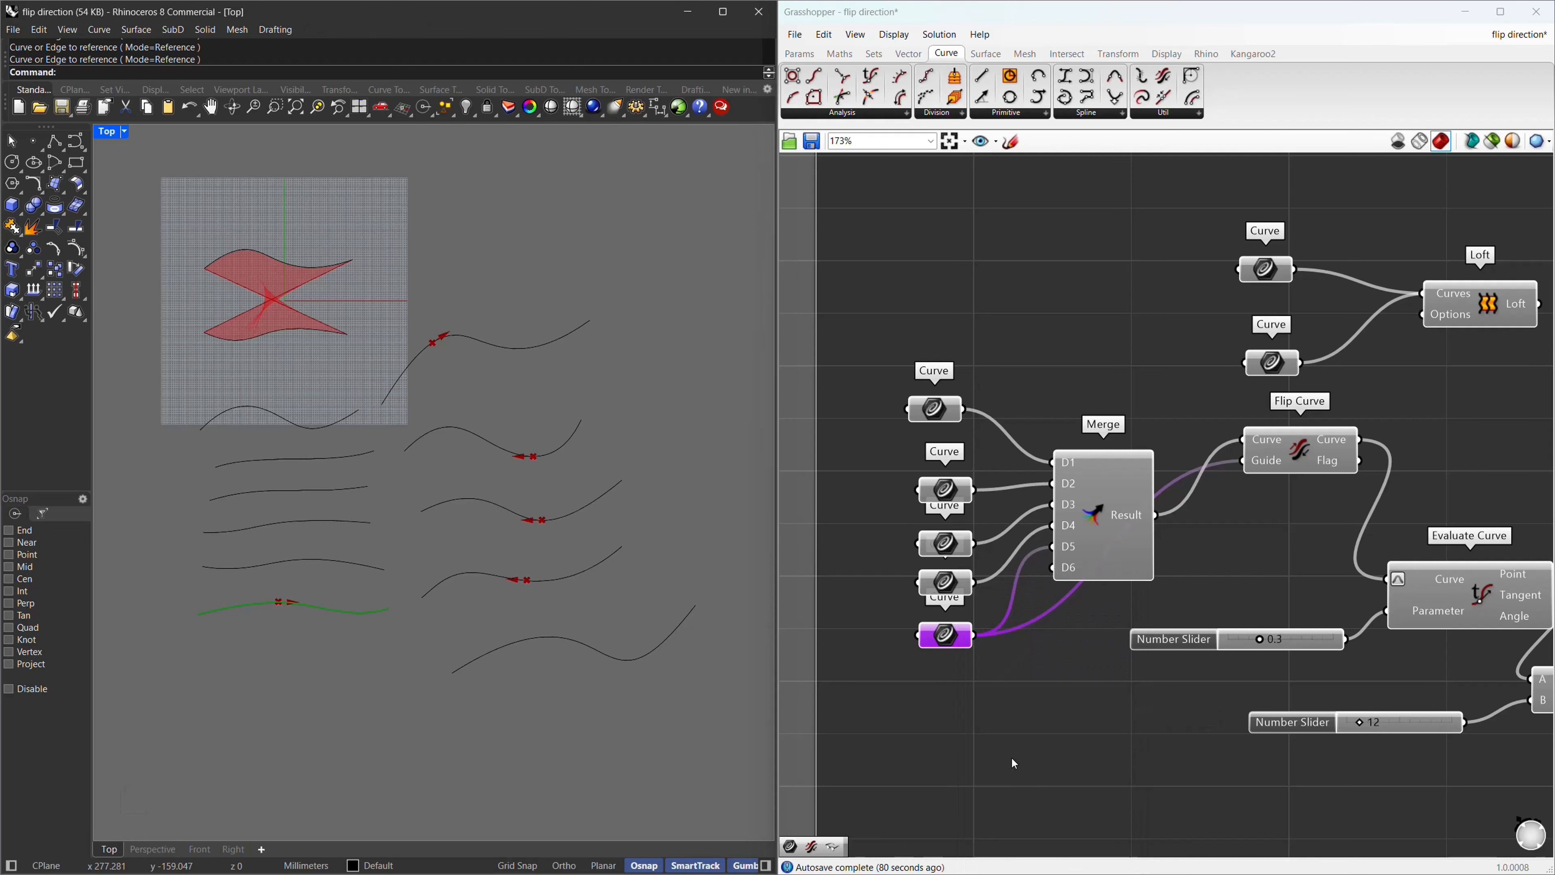
{"action": "left_click", "coordinate": [612, 660]}
{"action": "scroll", "coordinate": [586, 697], "scroll_direction": "up", "scroll_amount": 1}
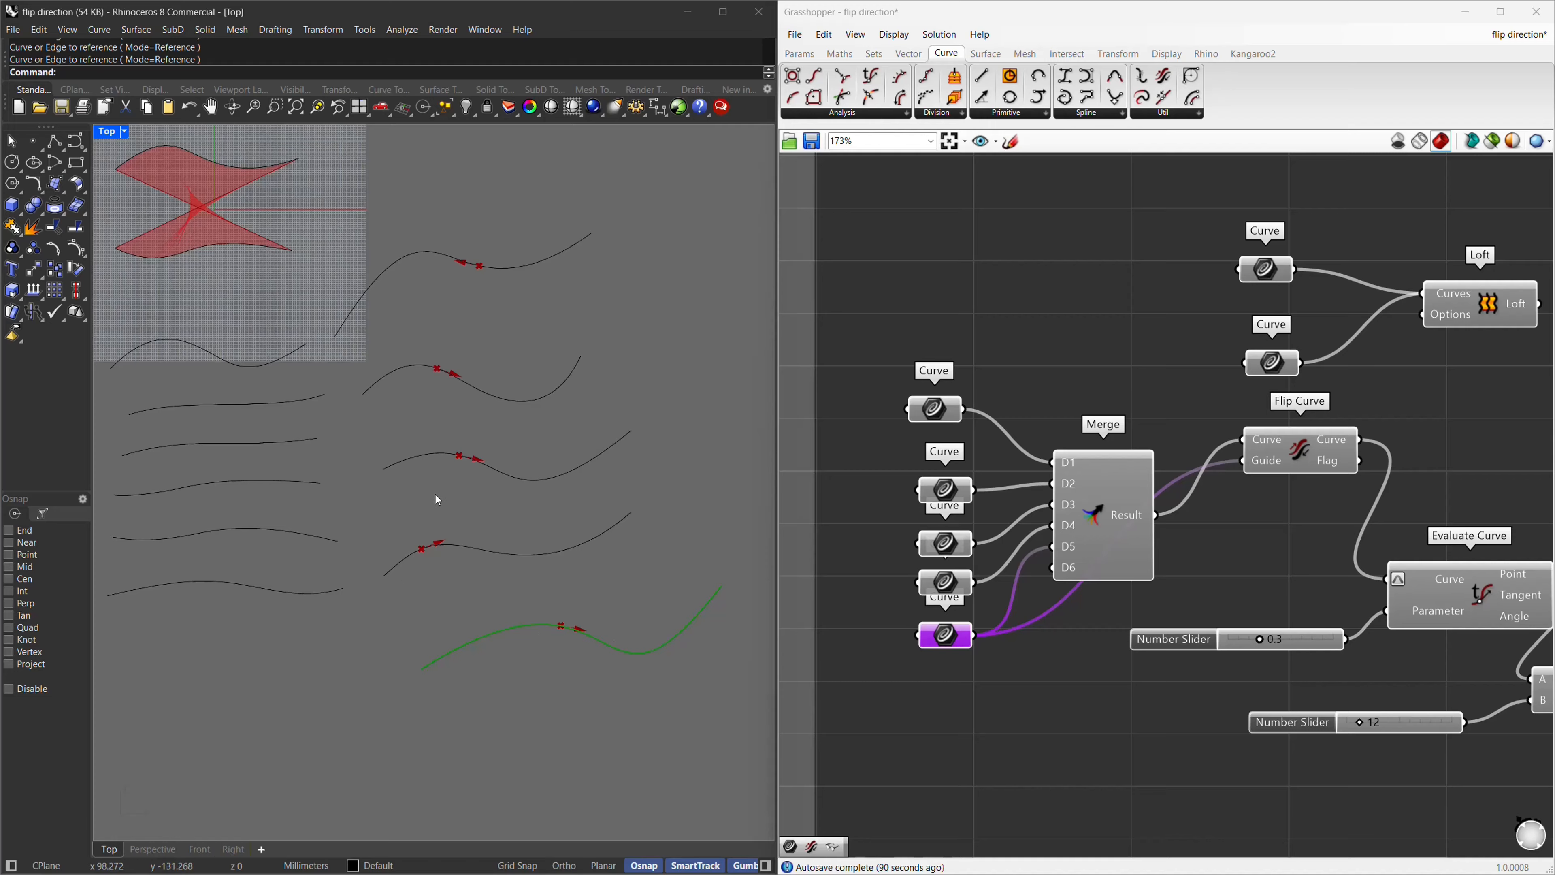
{"action": "left_click_drag", "start_coordinate": [1110, 501], "coordinate": [1109, 419]}
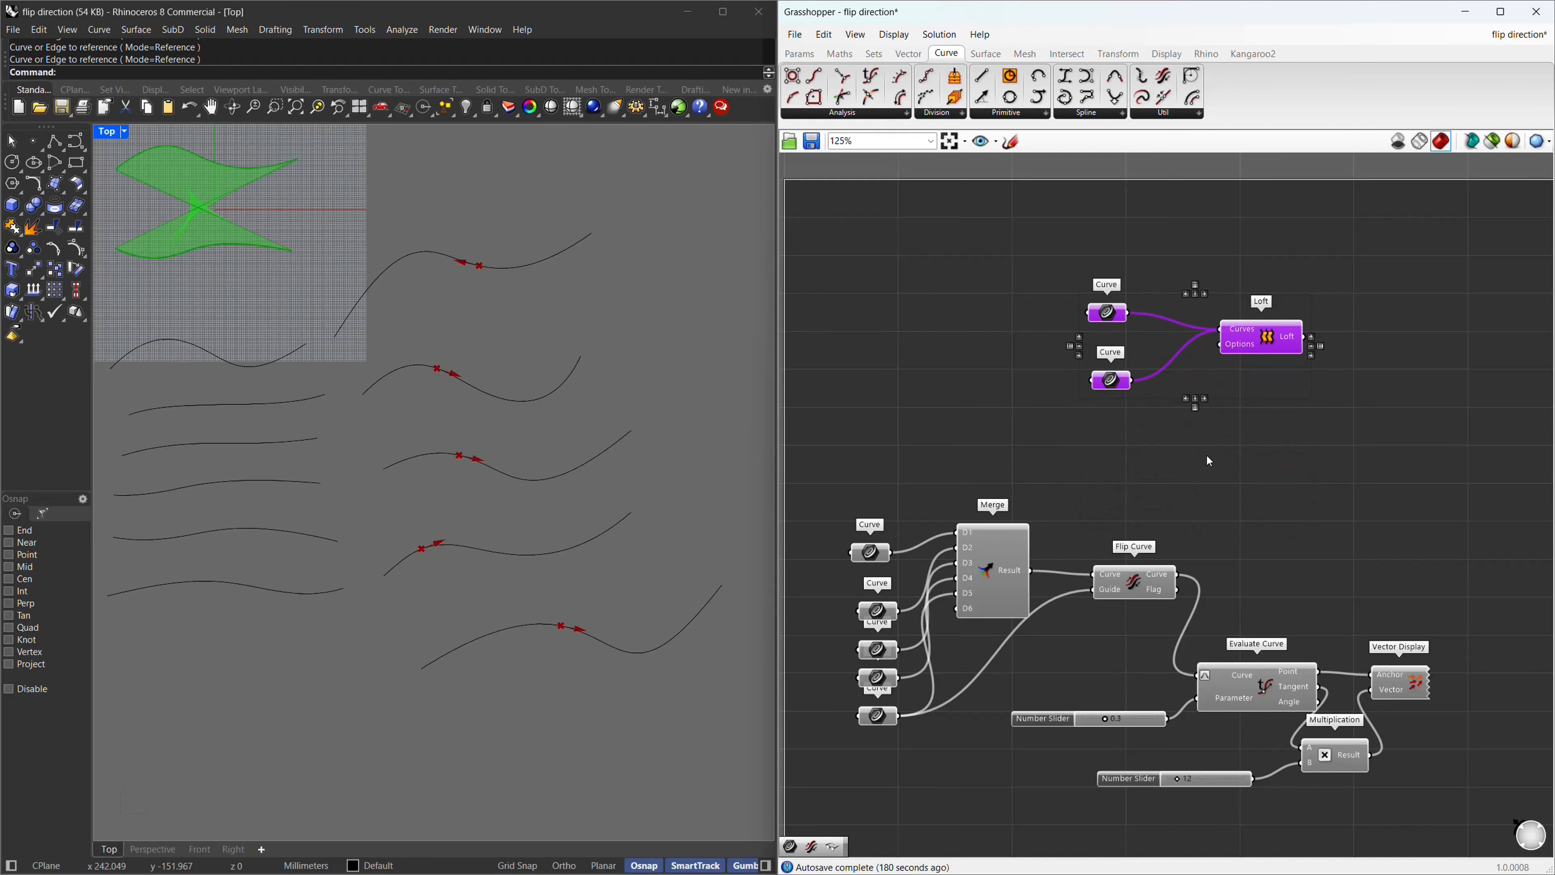
Move Loft's lower Curve parameter aside and add a Flip Curve between it and Loft's Curves input.
{"action": "left_click", "coordinate": [1208, 410]}
{"action": "scroll", "coordinate": [230, 252], "scroll_direction": "up", "scroll_amount": 2}
{"action": "scroll", "coordinate": [385, 265], "scroll_direction": "up", "scroll_amount": 3}
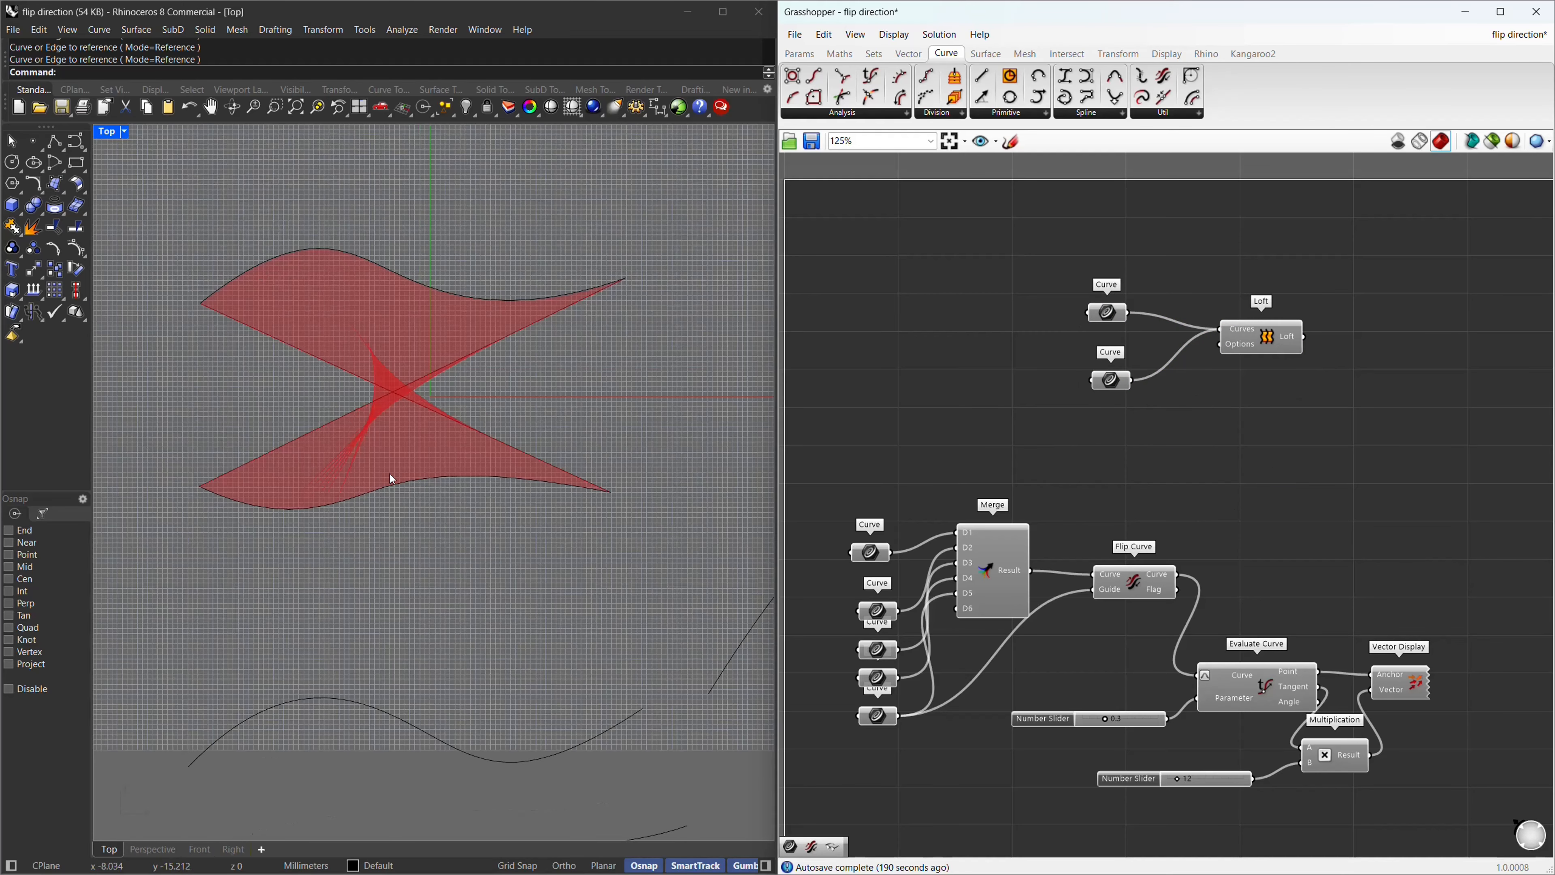
{"action": "left_click_drag", "start_coordinate": [1102, 380], "coordinate": [1002, 366]}
{"action": "double_click", "coordinate": [1109, 398]}
{"action": "type", "text": "flip"}
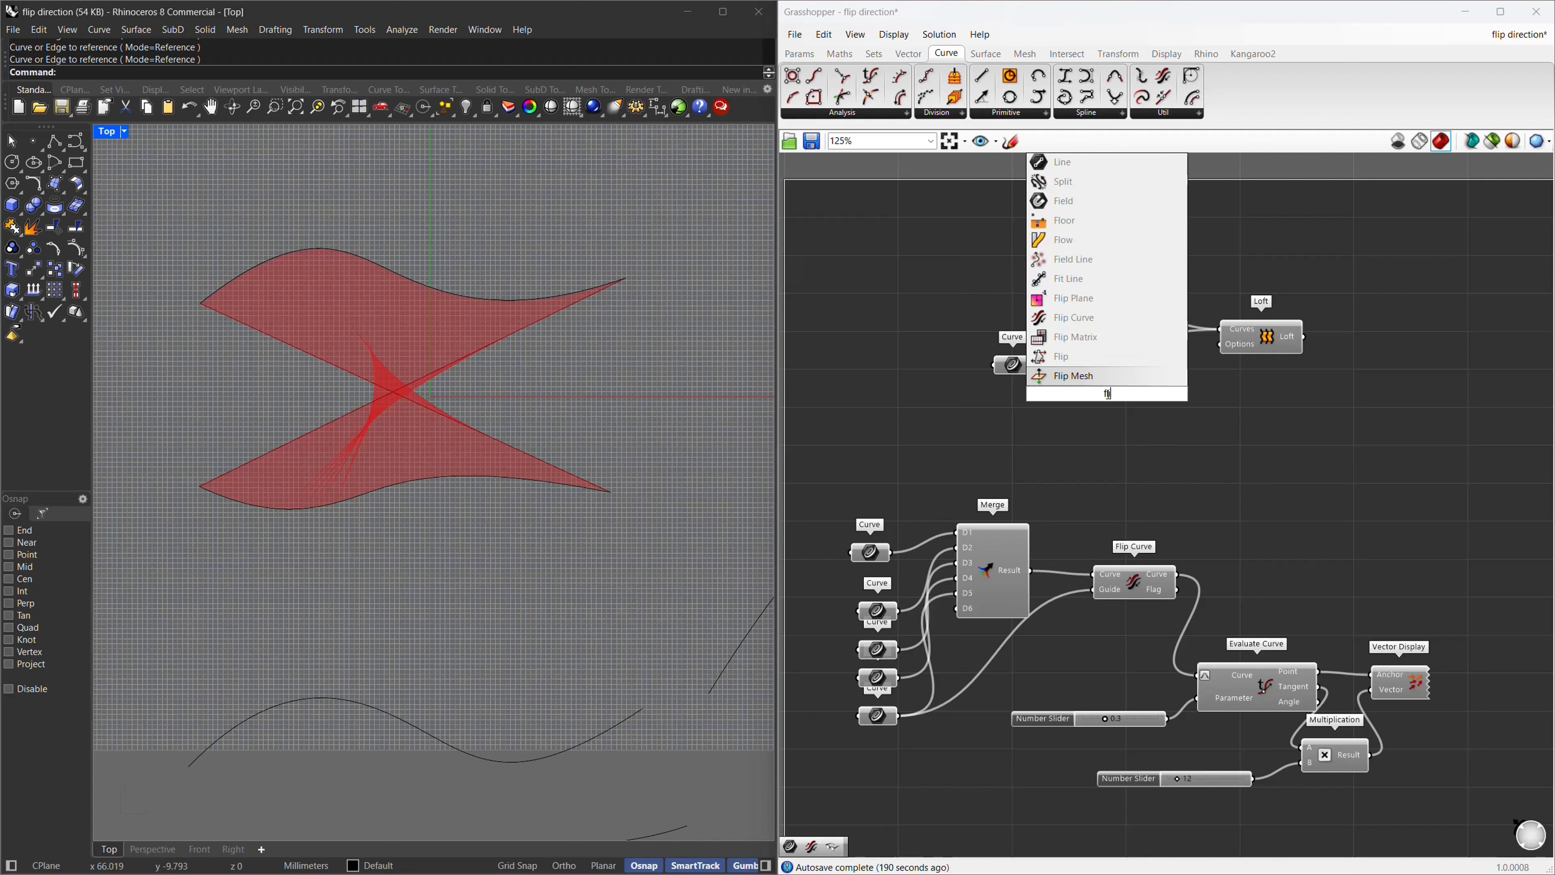
{"action": "left_click", "coordinate": [1035, 376]}
{"action": "left_click_drag", "start_coordinate": [1034, 365], "coordinate": [1228, 338]}
{"action": "scroll", "coordinate": [1093, 357], "scroll_direction": "up", "scroll_amount": 1}
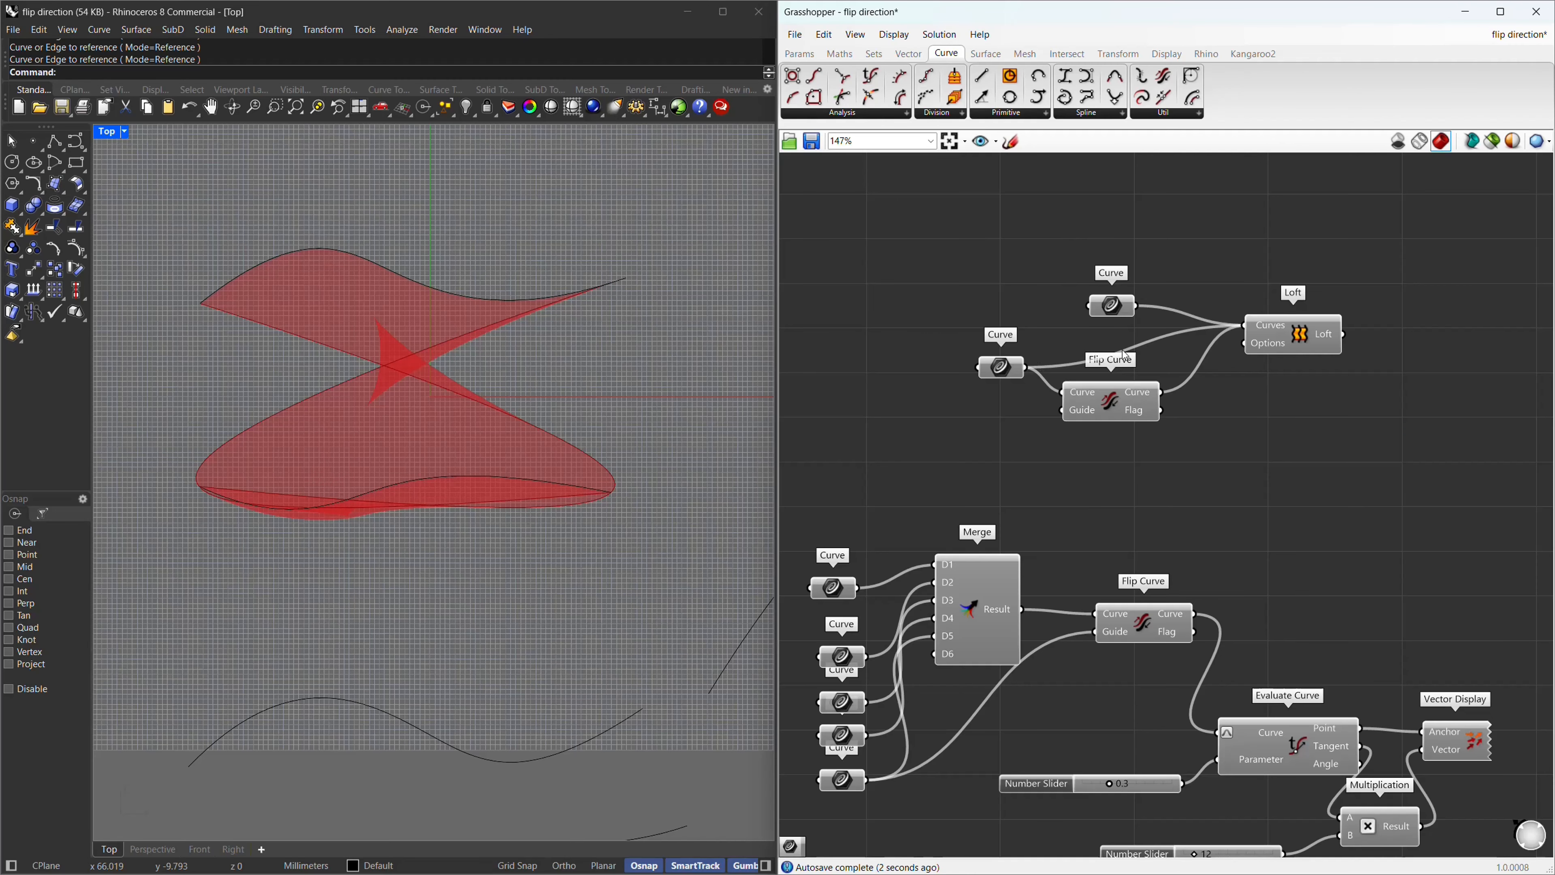
Disconnect the lower Curve parameter's direct wire from Loft's Curves input, keeping only its flipped version connected.
{"action": "right_click", "coordinate": [1260, 332]}
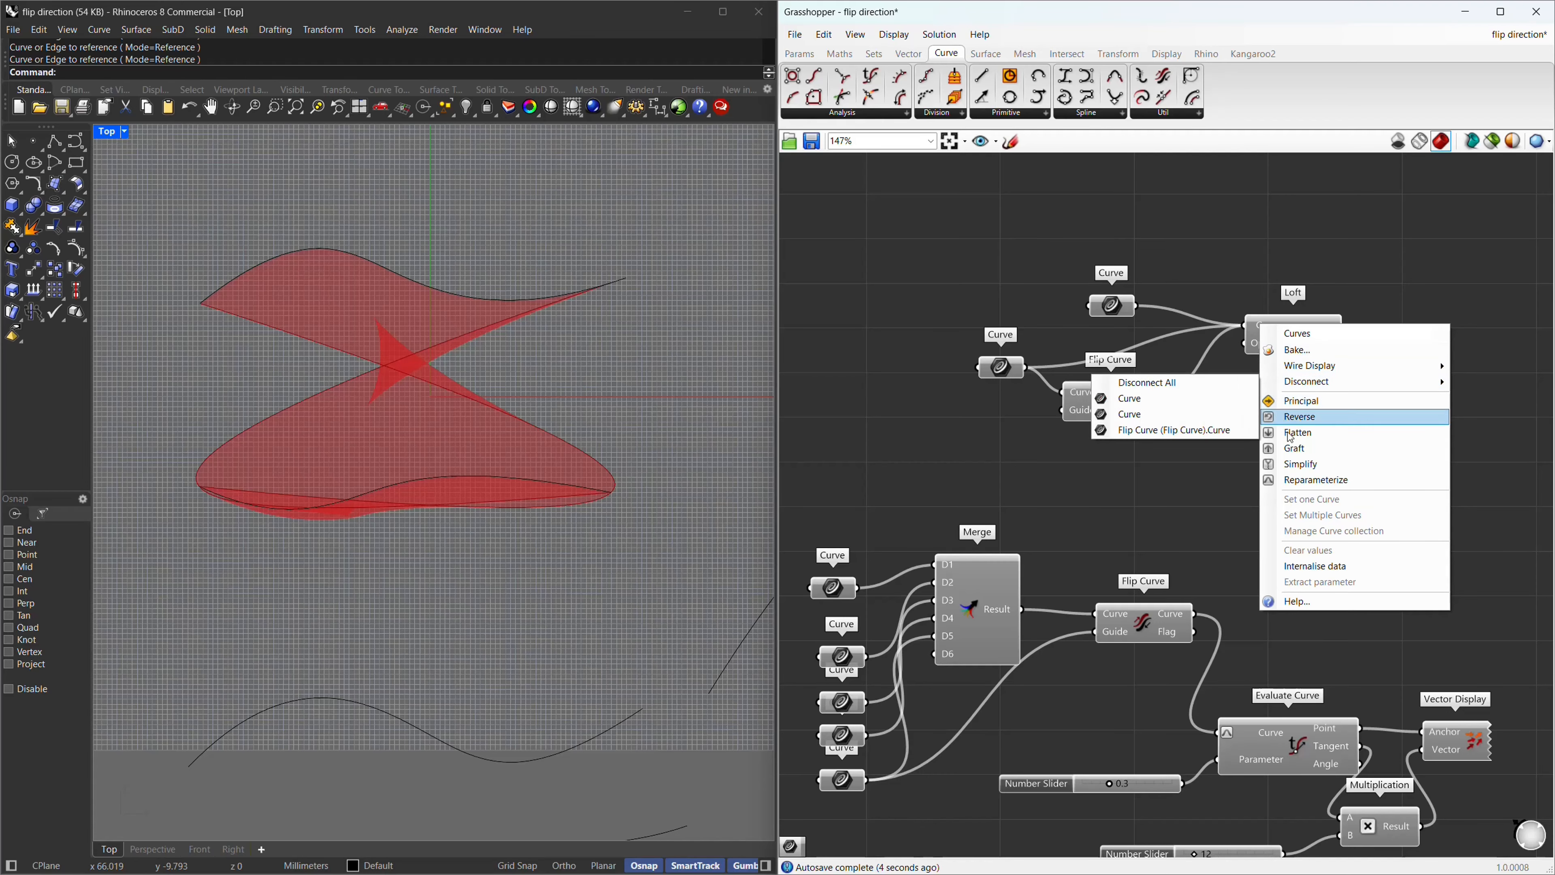
{"action": "mouse_move", "coordinate": [1314, 383]}
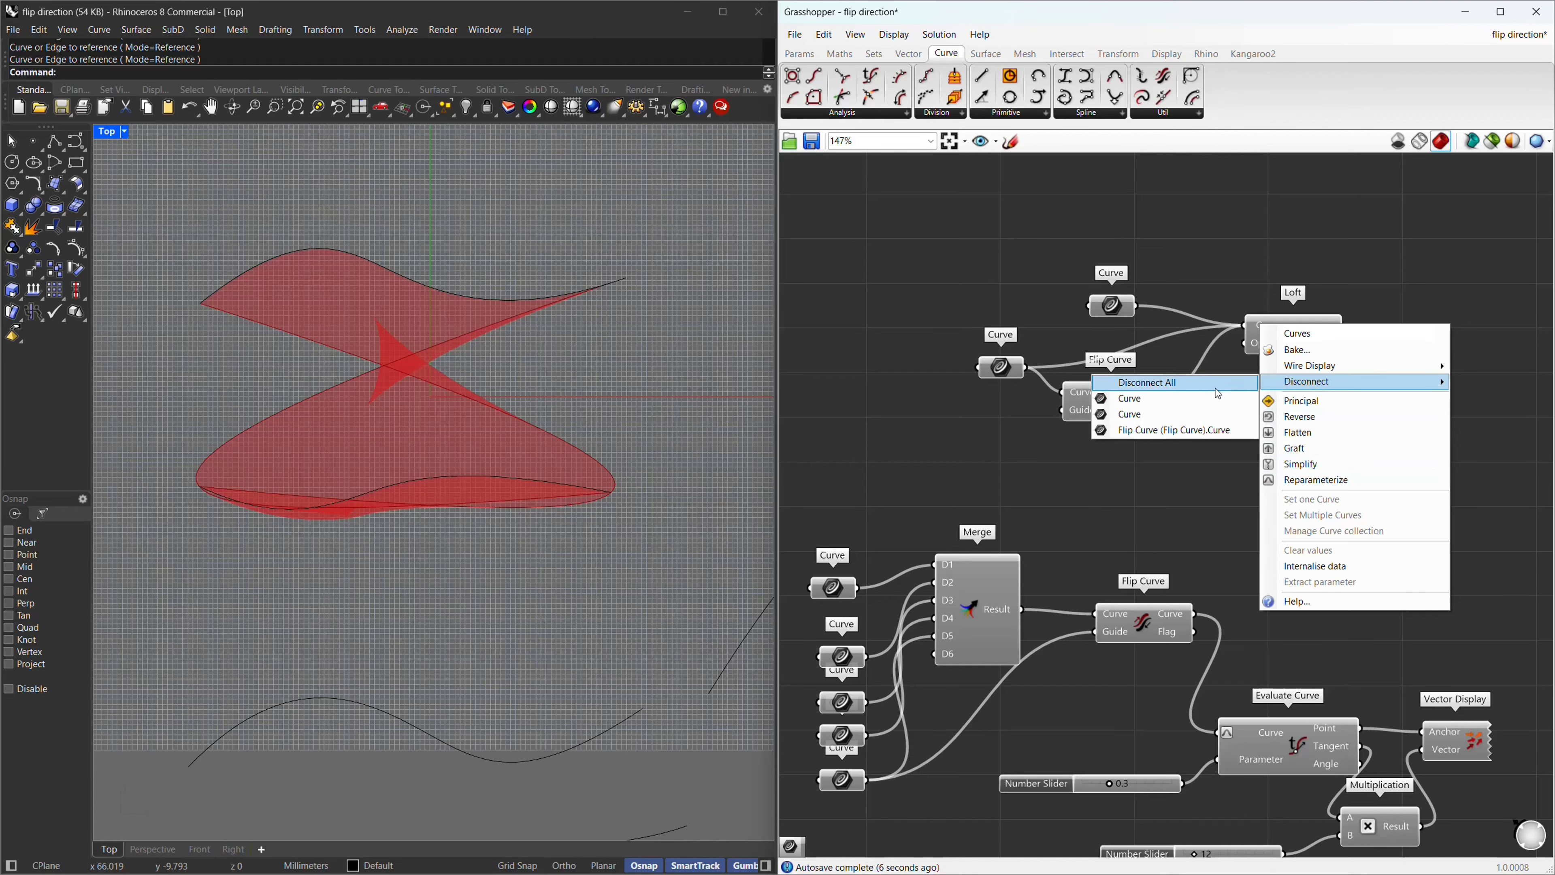
{"action": "left_click", "coordinate": [1192, 419]}
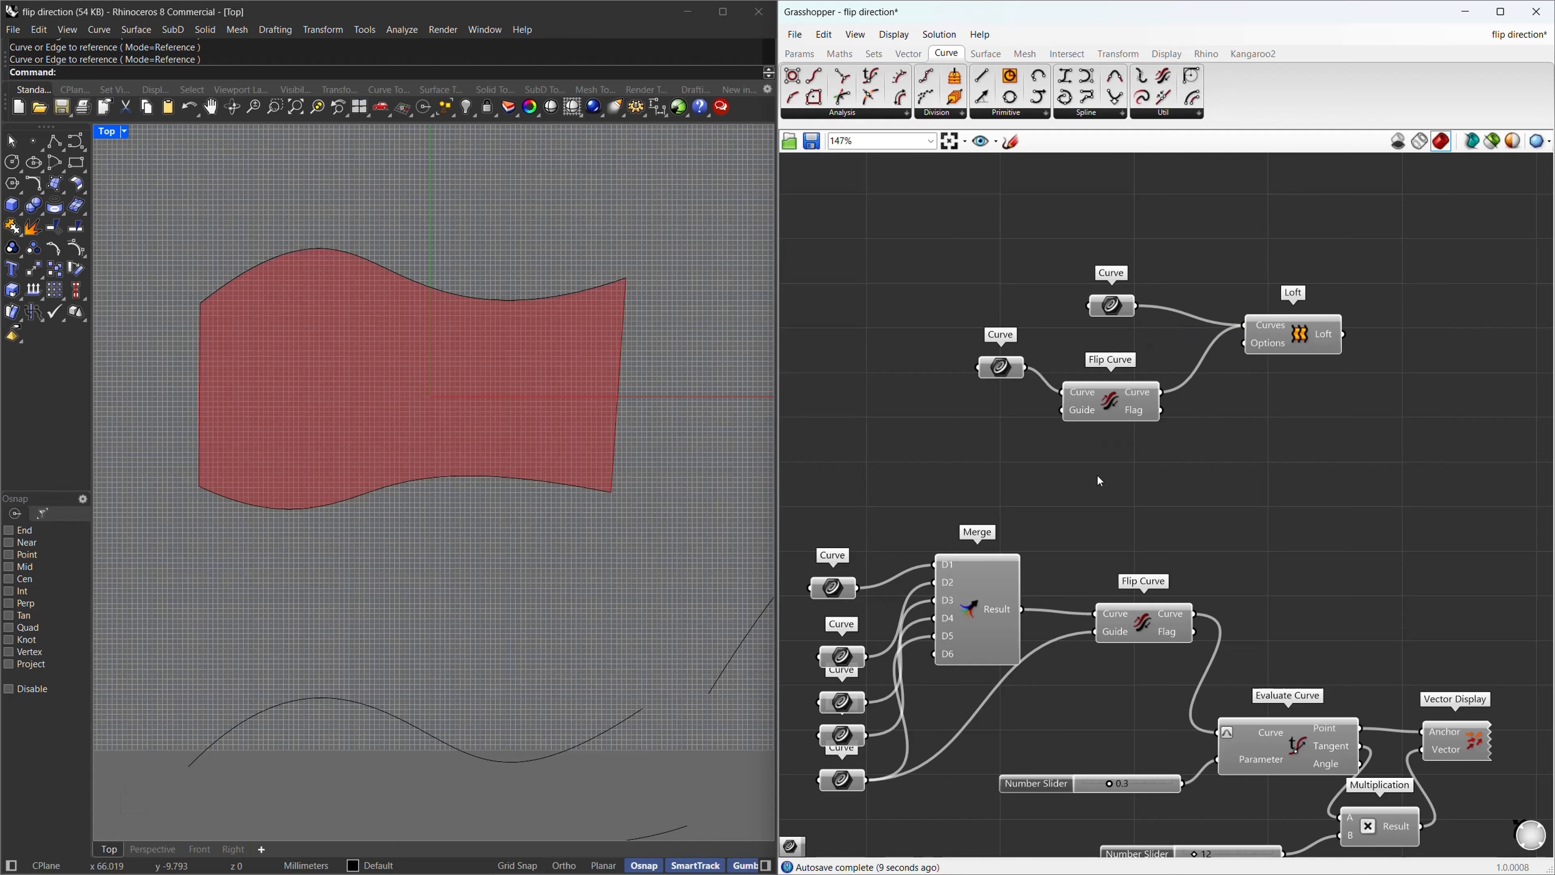